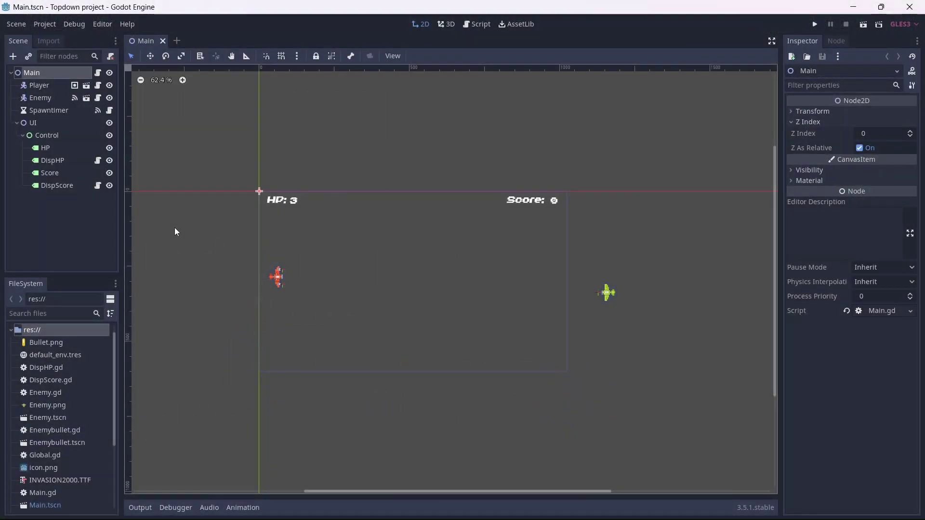
Create a new User Interface scene with its root node renamed Mainmenu
click(179, 41)
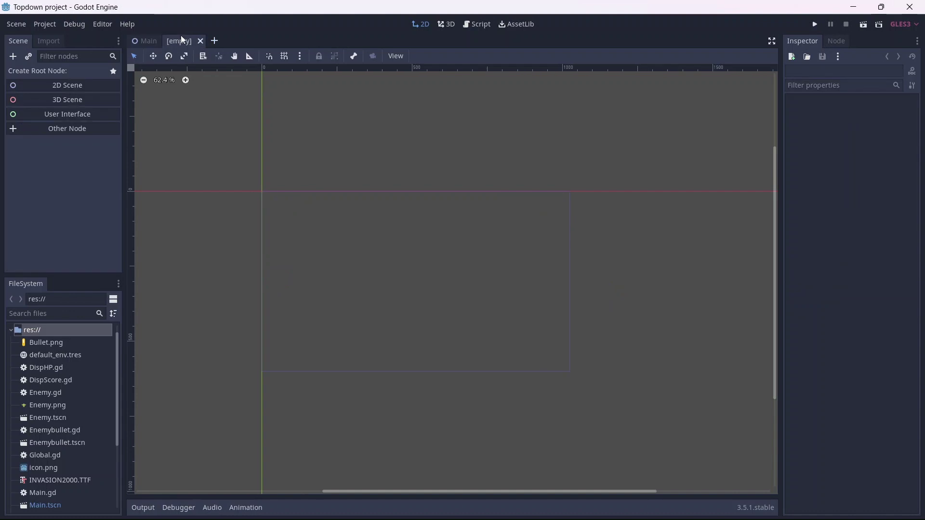
click(83, 114)
double_click(59, 73)
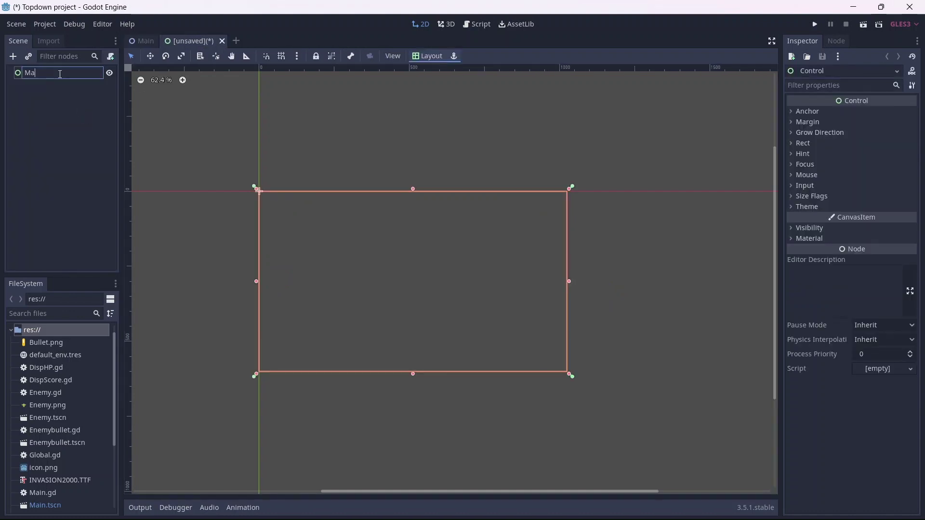
text(Mainmenu)
key(Return)
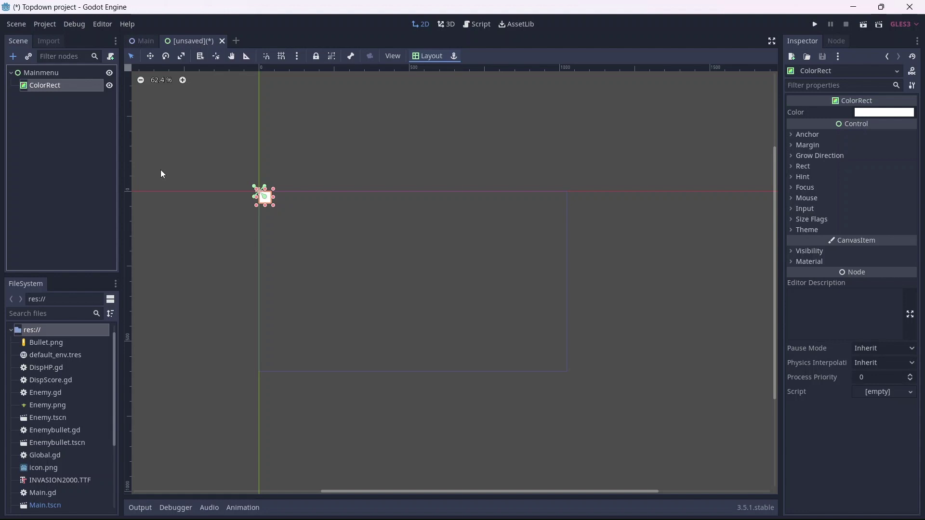
Make the ColorRect fill the whole screen with colour 34303c
click(422, 57)
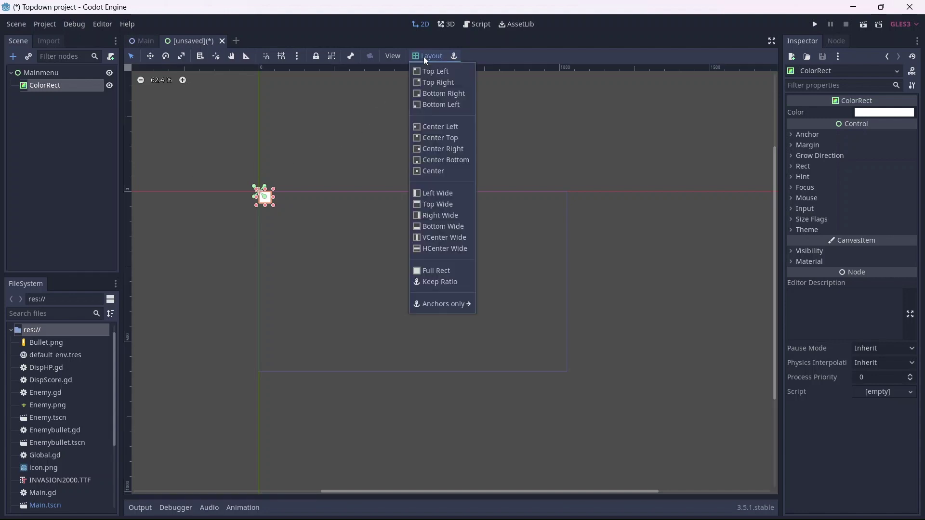
click(435, 270)
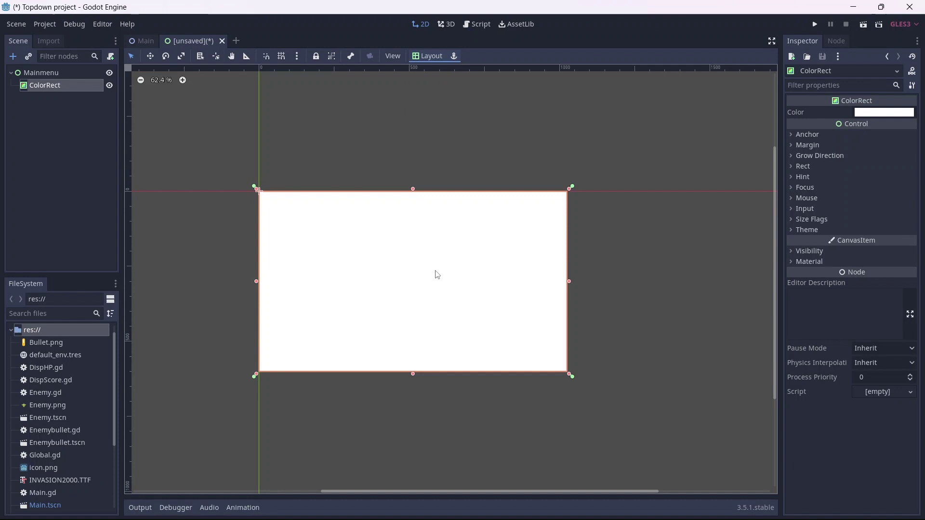
click(913, 114)
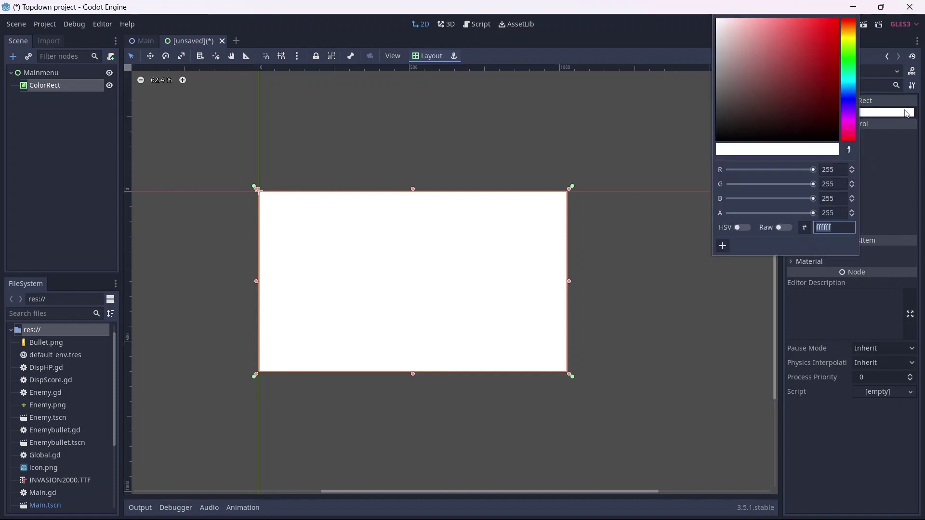
text(34303c)
key(Return)
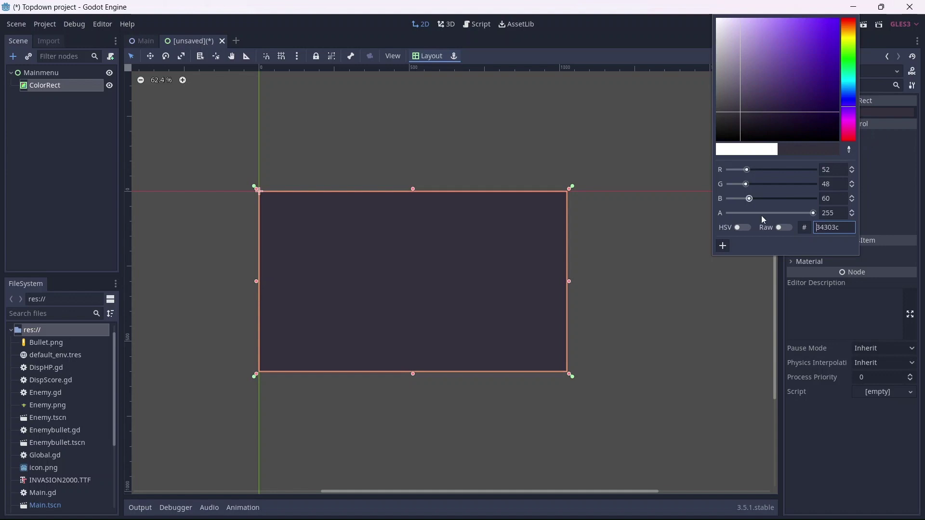
click(174, 230)
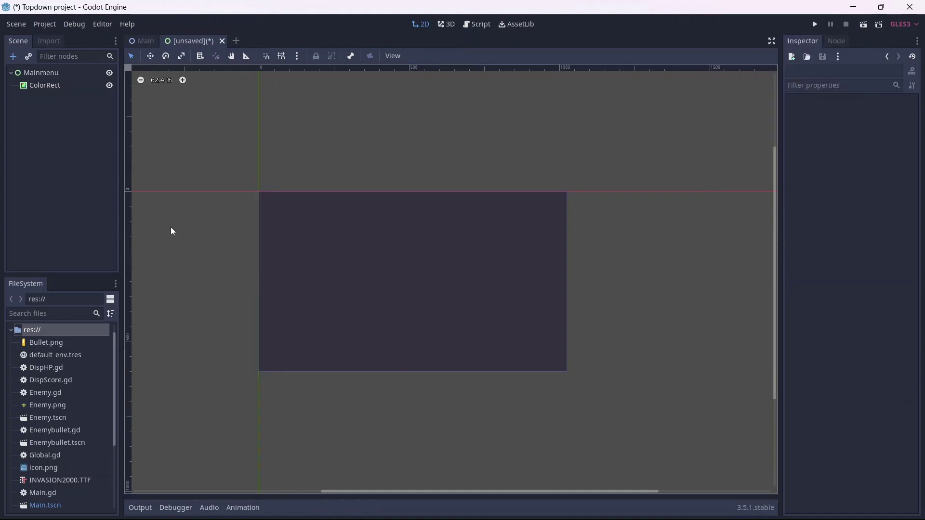
Add a CenterContainer under Mainmenu, anchor it Top Wide and drag it taller
click(44, 72)
key(ctrl+a)
text(c)
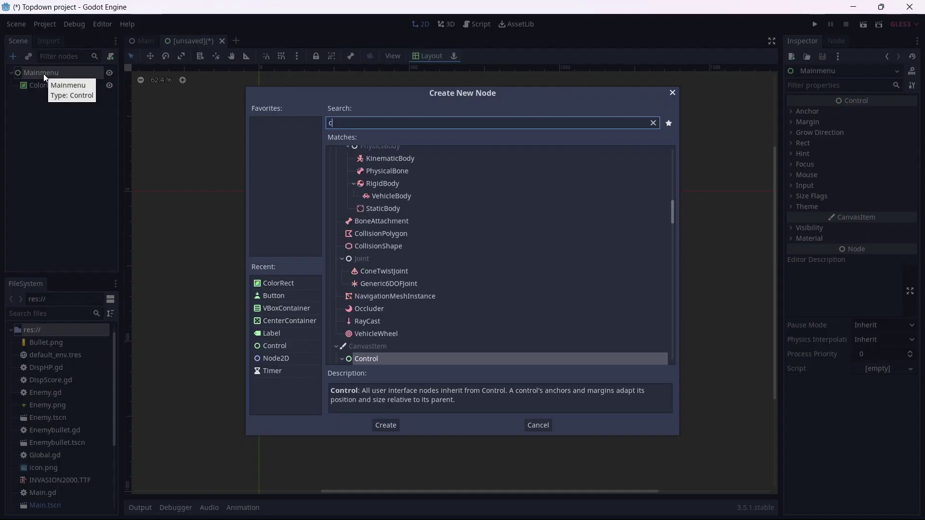
text(en)
key(Return)
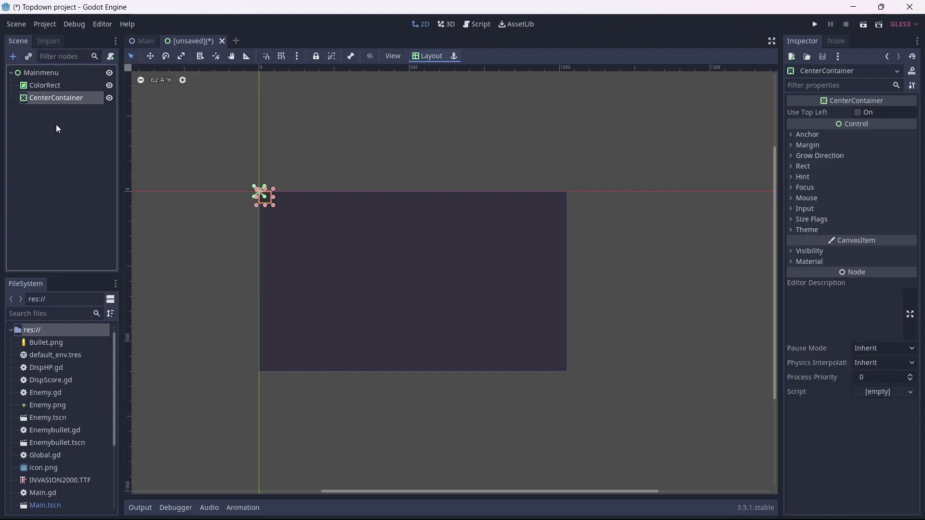
click(428, 56)
click(443, 204)
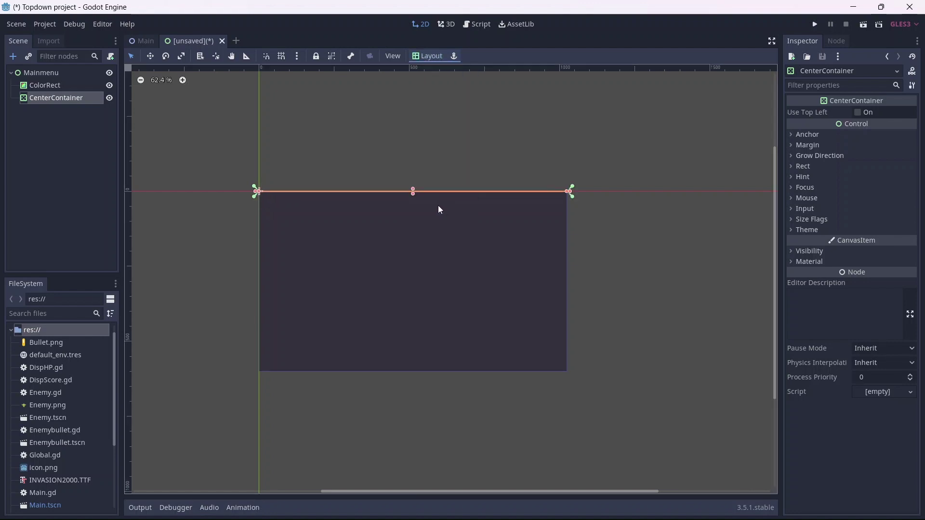
mouse_move(412, 191)
mouse_down()
mouse_move(413, 258)
mouse_move(413, 249)
mouse_up()
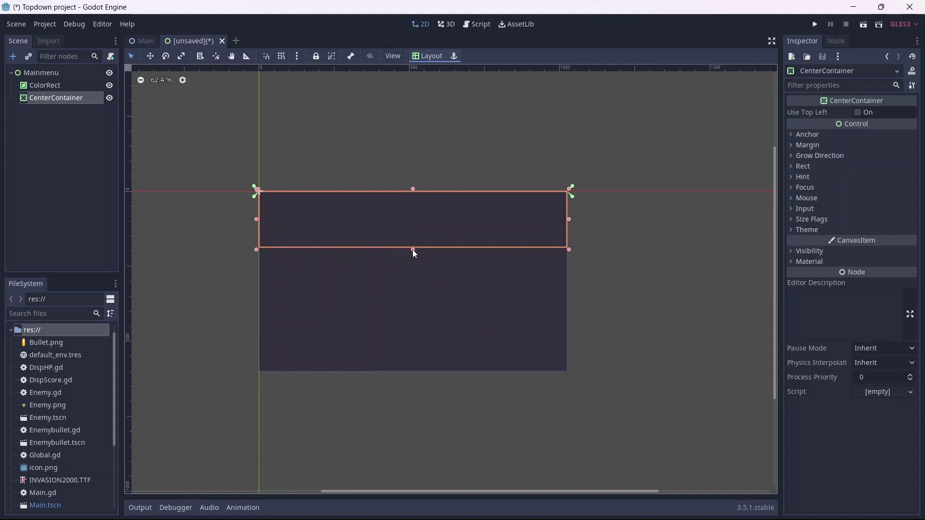
Rename the new Label to 'Main menu' and give it the text 'Main Menu'
double_click(61, 110)
text(Main me)
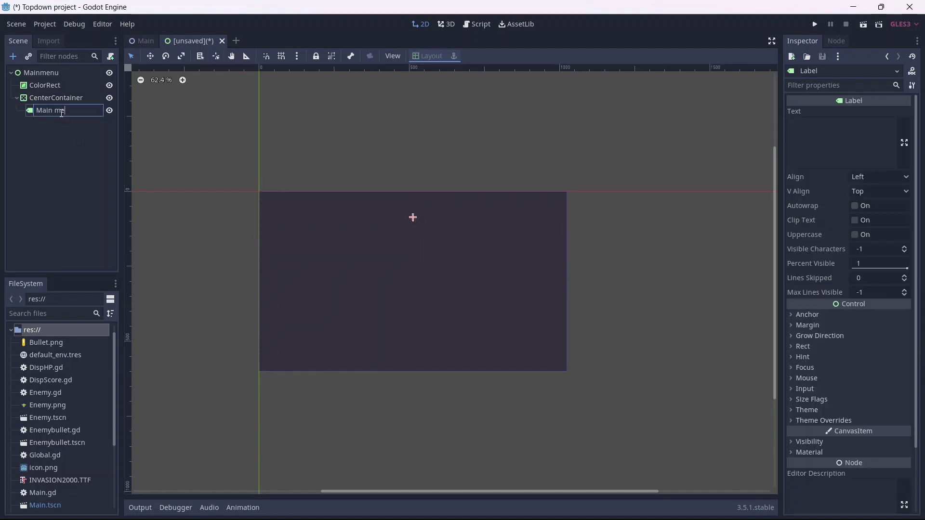
text(nu)
key(Return)
click(833, 128)
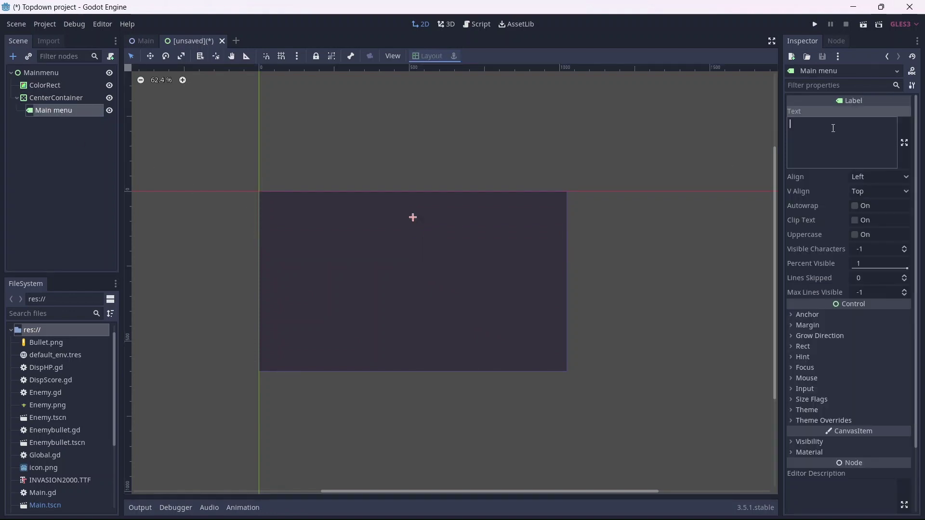
text(Main Menu)
Give the label a new DynamicFont using INVASION2000.TTF at size 124
click(815, 420)
scroll(816, 420, down, 3)
click(817, 329)
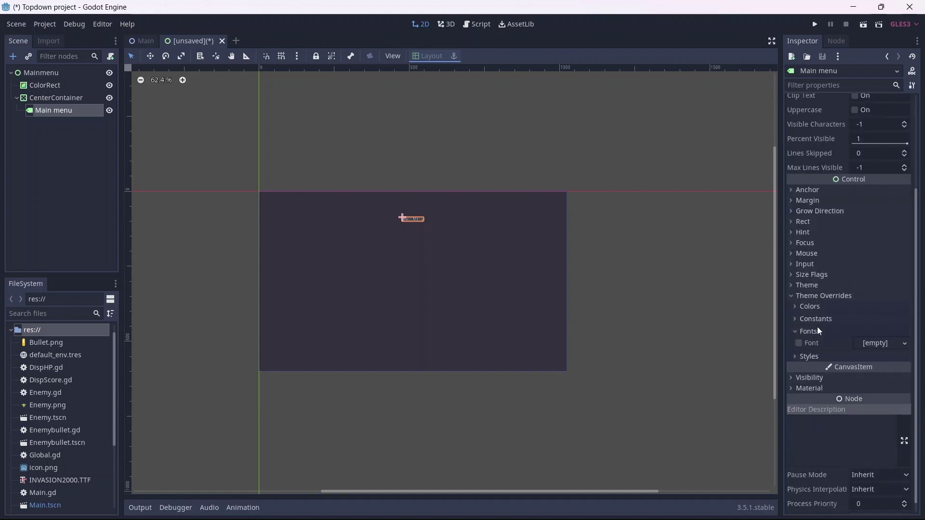
click(874, 345)
click(867, 364)
click(868, 345)
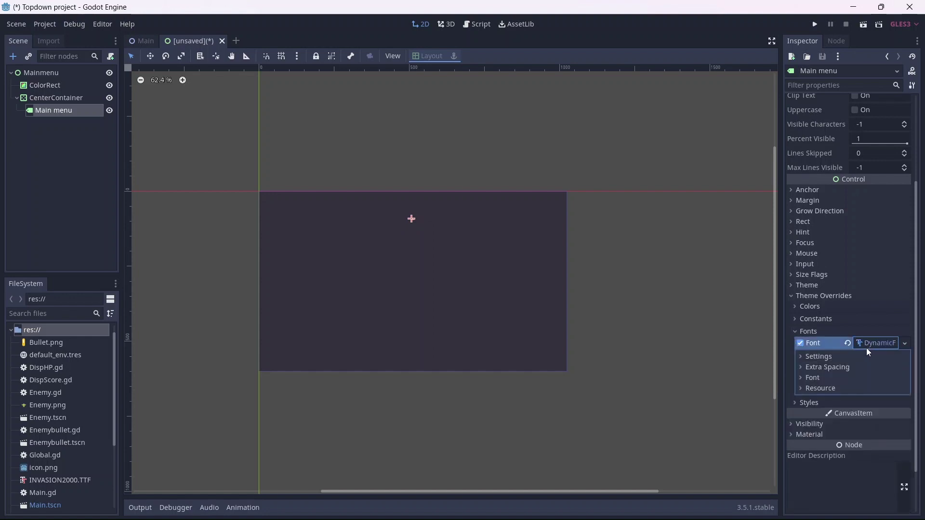
click(824, 379)
drag(59, 480, 866, 394)
click(823, 356)
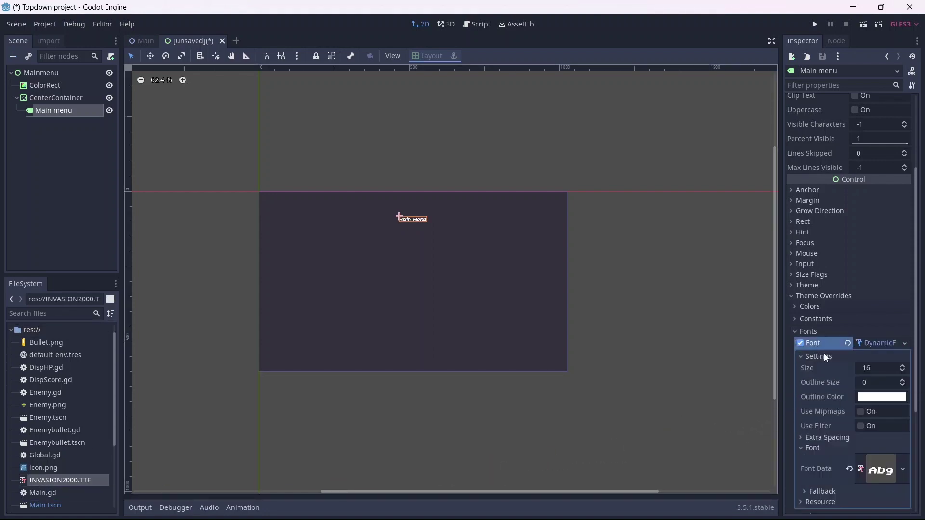
click(869, 367)
text(124)
key(Return)
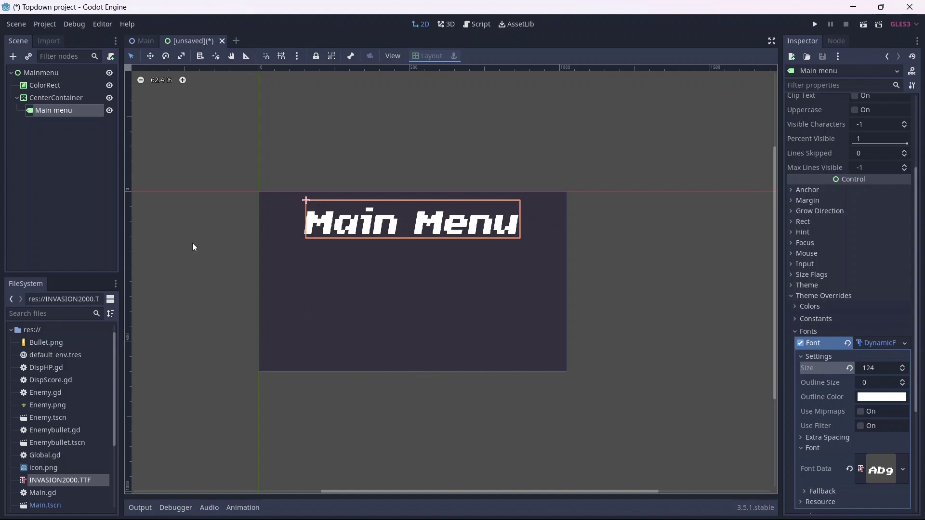
Add a second CenterContainer under Mainmenu, anchored along the bottom and resized taller
click(56, 72)
key(ctrl+a)
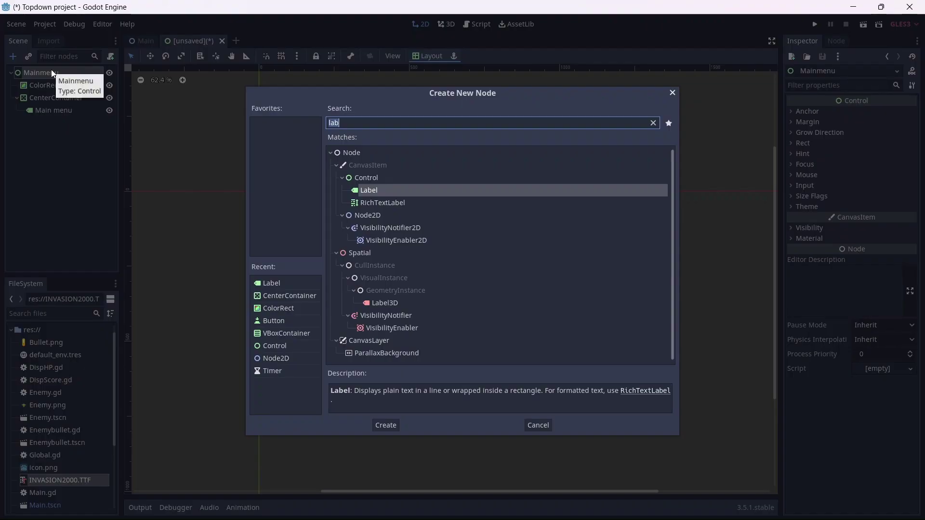
text(center)
key(Return)
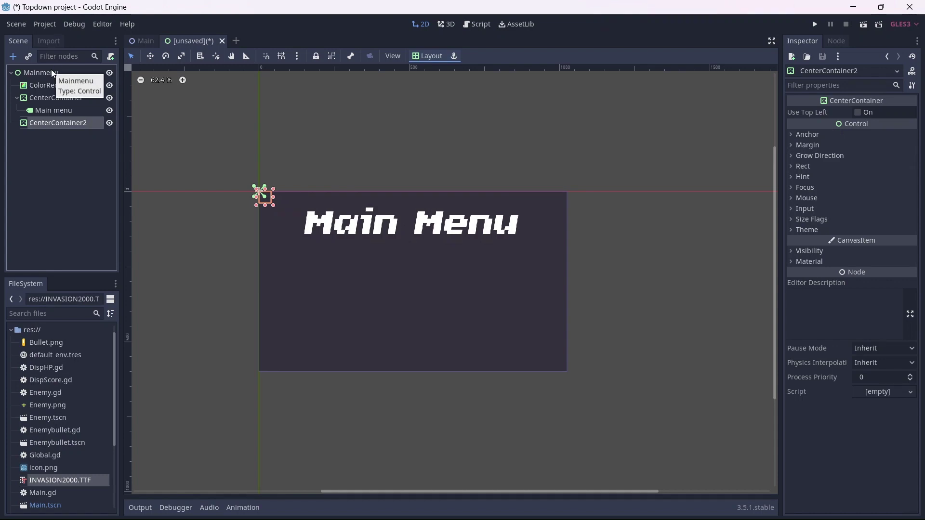
click(430, 57)
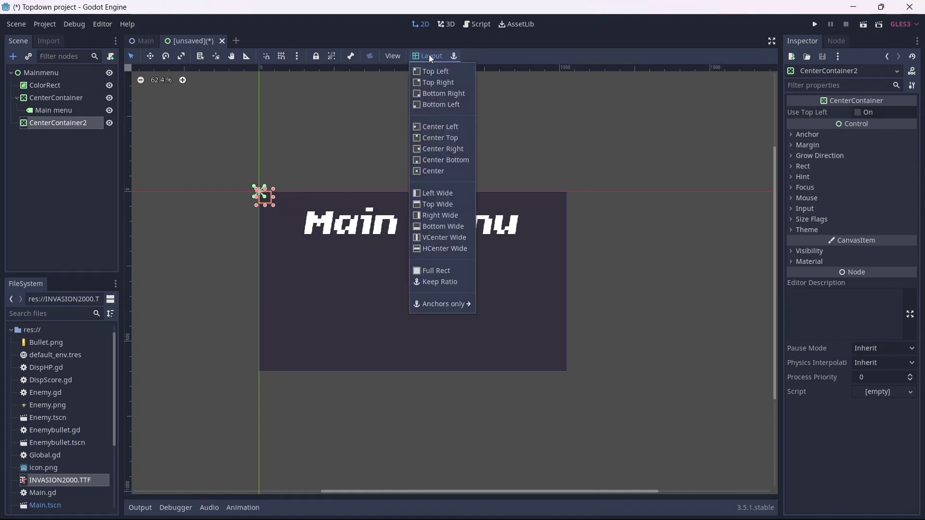
click(439, 228)
drag(413, 282, 413, 366)
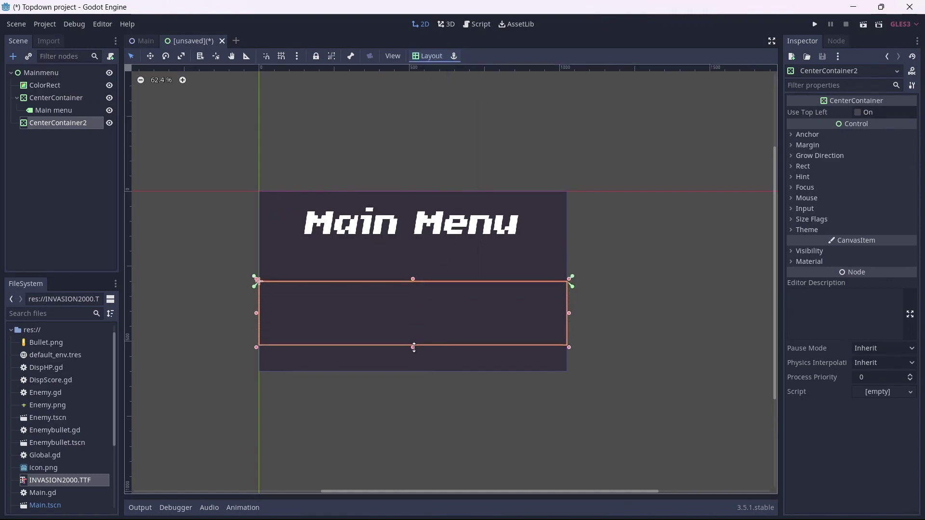
drag(413, 279, 412, 259)
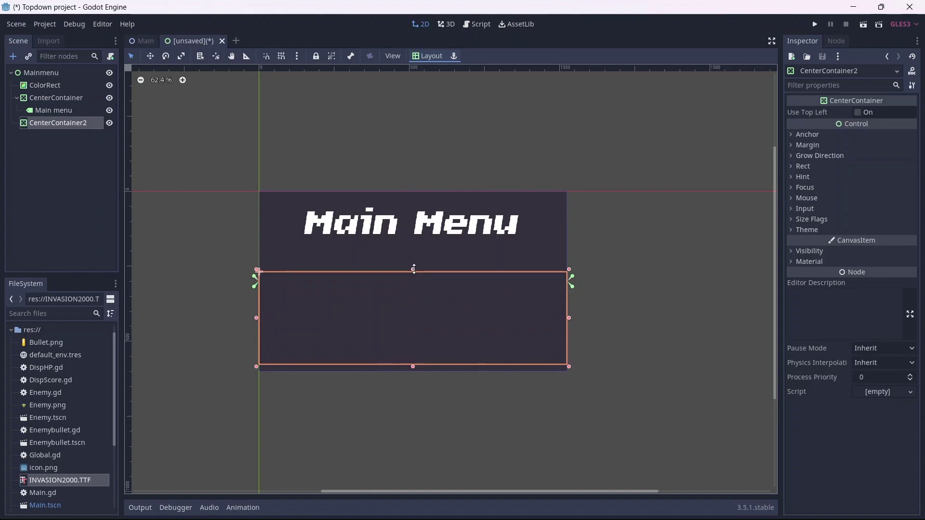
Add a VBoxContainer inside the second container holding two Buttons
key(ctrl+a)
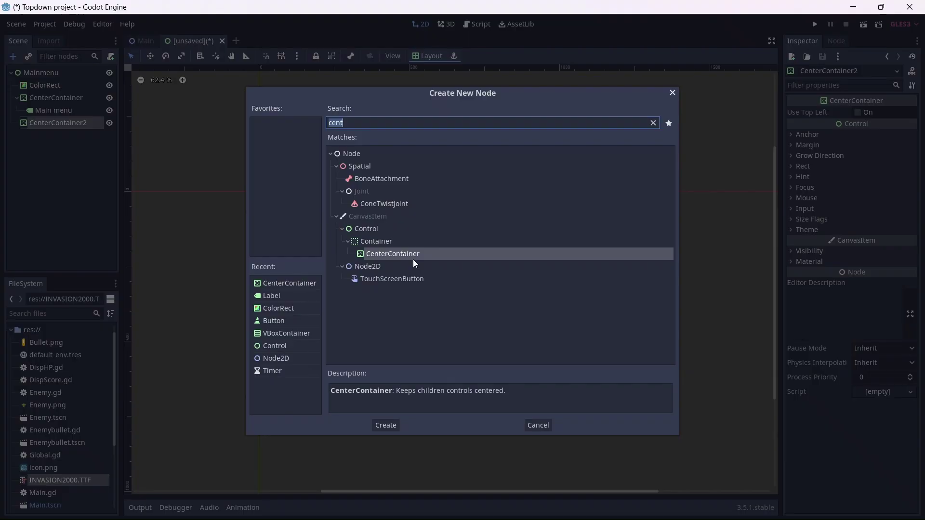
text(v)
key(Return)
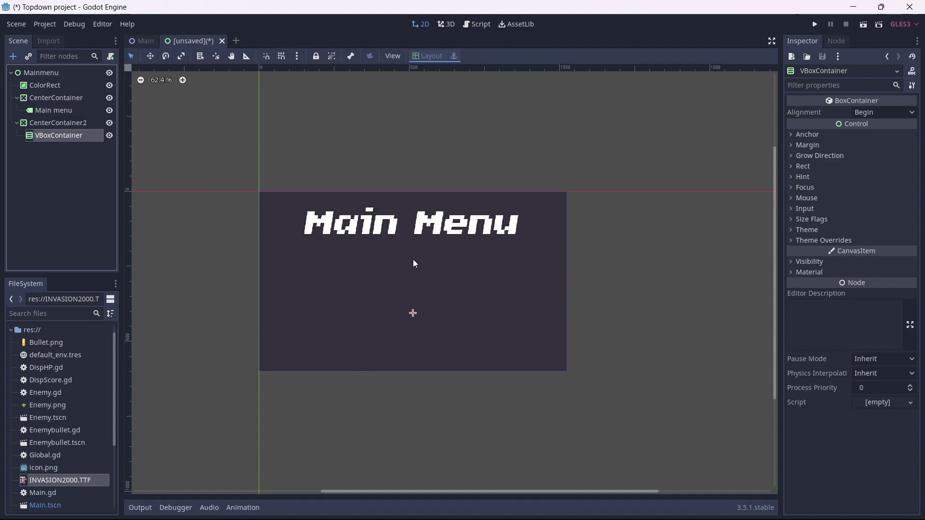
key(ctrl+a)
text(bu)
key(Return)
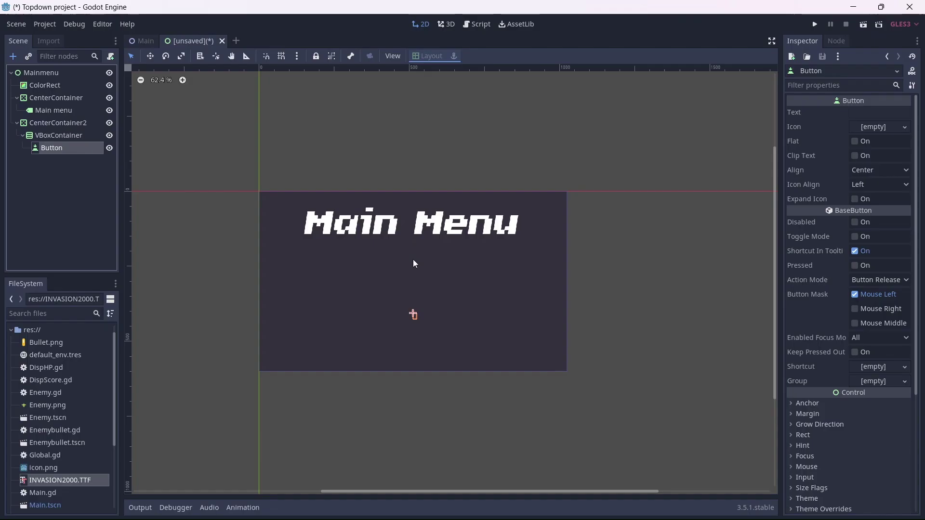
key(Up)
key(ctrl+a)
key(Return)
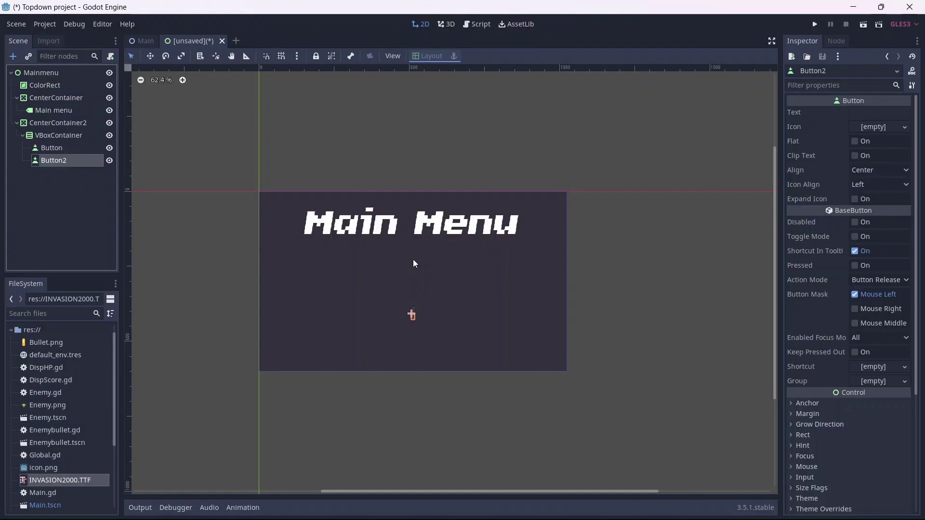
Rename the two Button nodes to Play and Quit
double_click(52, 148)
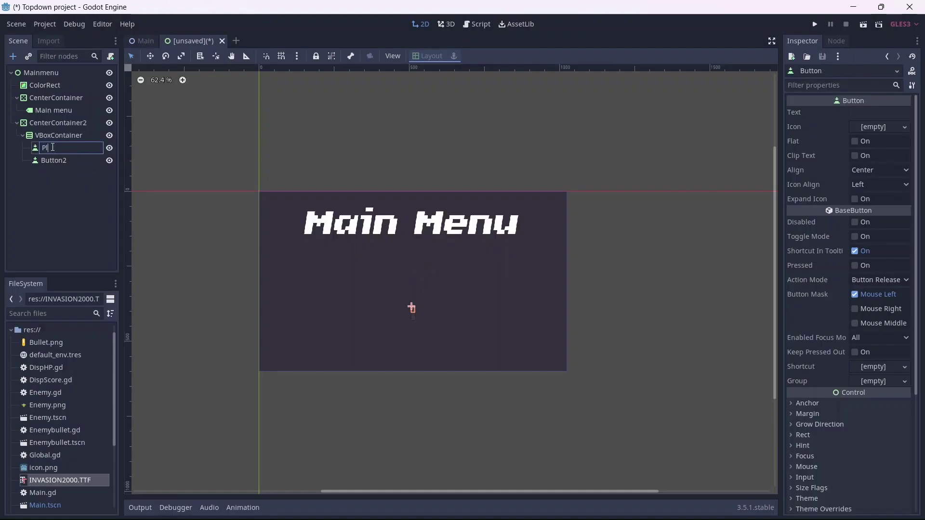
text(Play)
key(Return)
double_click(57, 160)
text(Quit)
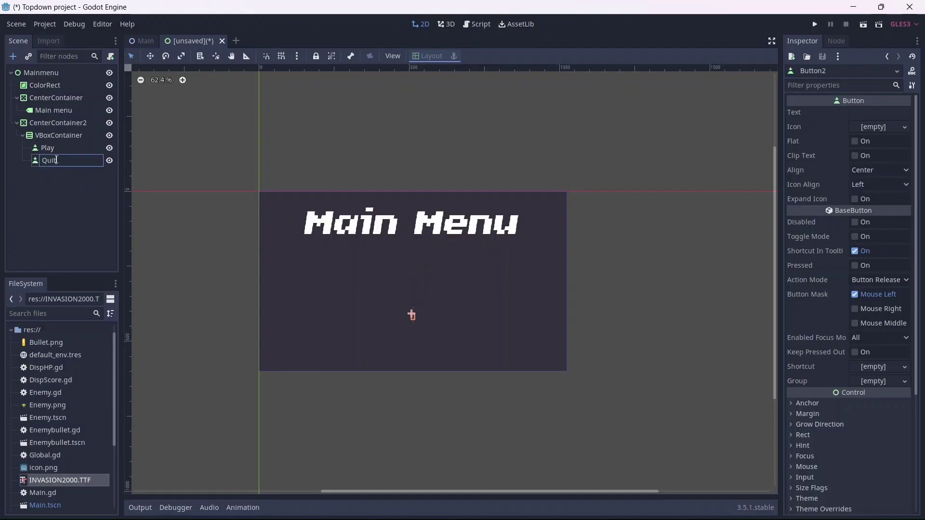
key(Return)
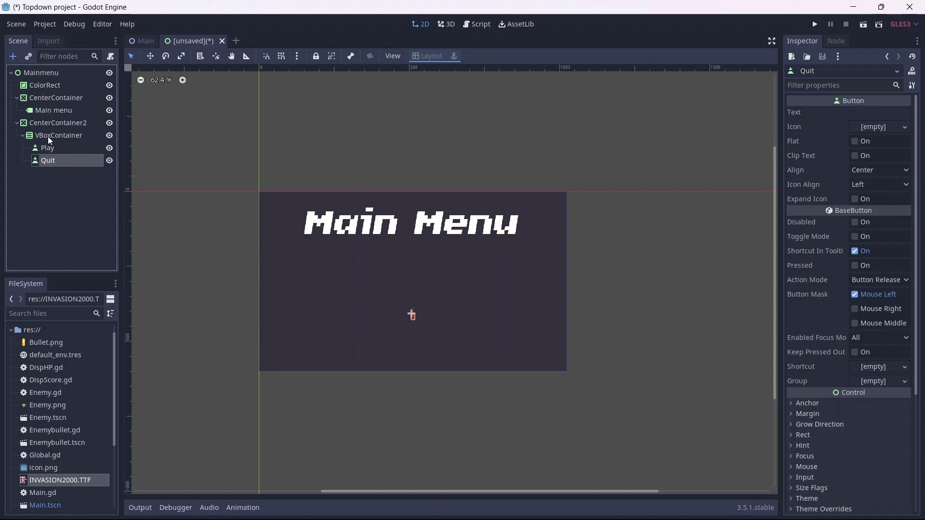
Set the Play button's text and give it an INVASION2000.TTF DynamicFont at size 64
click(49, 148)
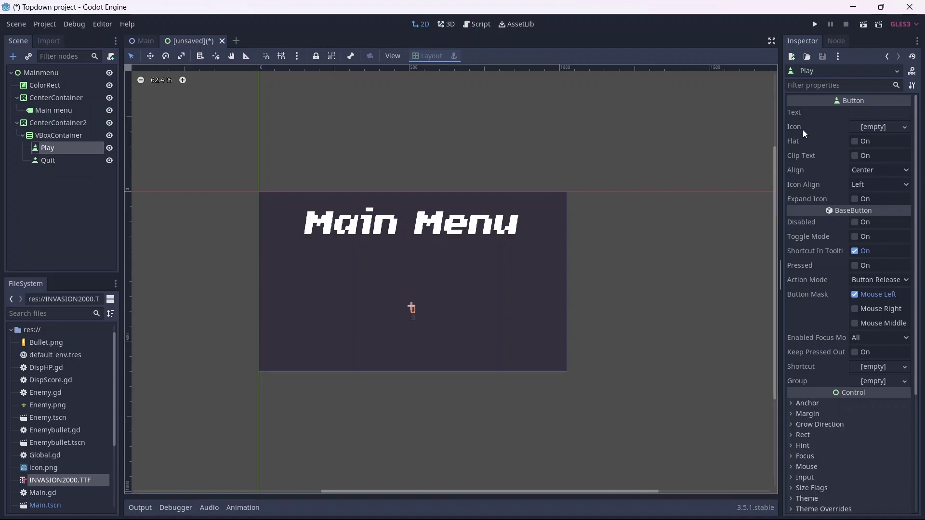
click(872, 112)
text(Play)
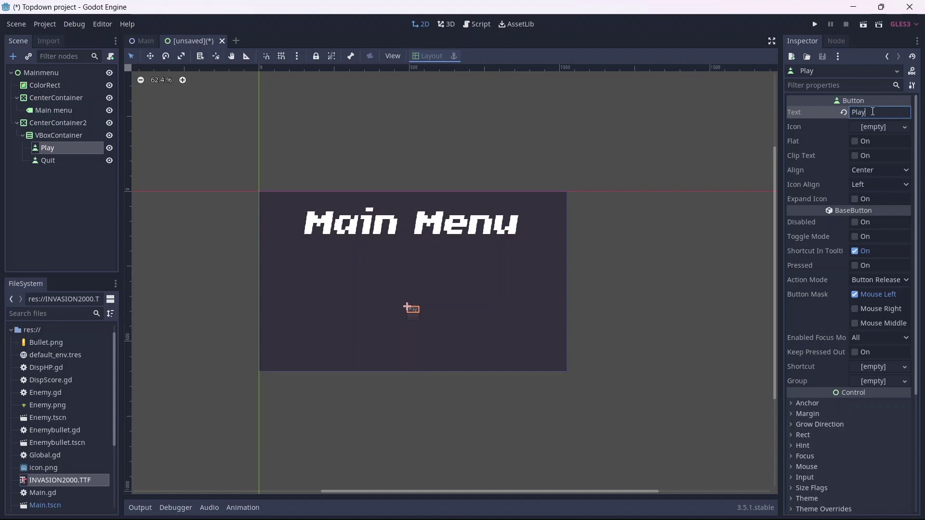
scroll(845, 332, down, 5)
click(822, 343)
click(808, 379)
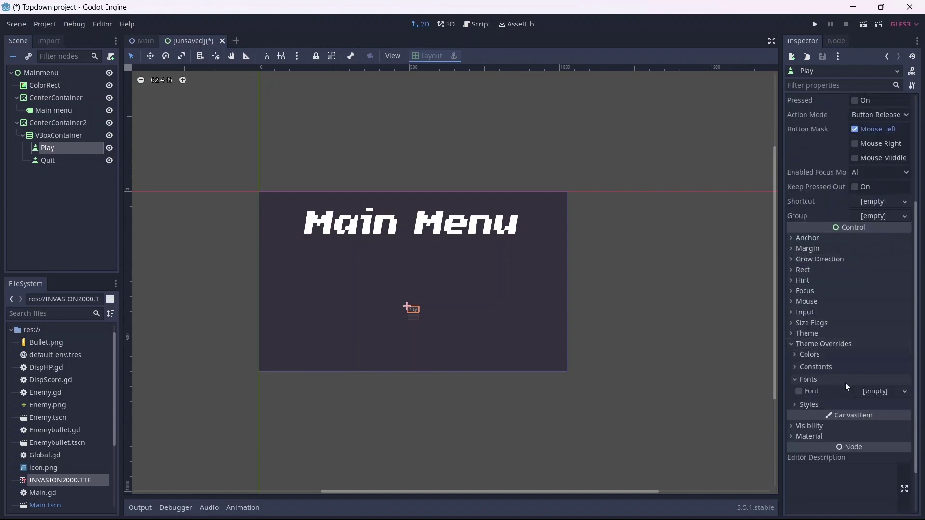
click(878, 393)
click(875, 418)
click(876, 391)
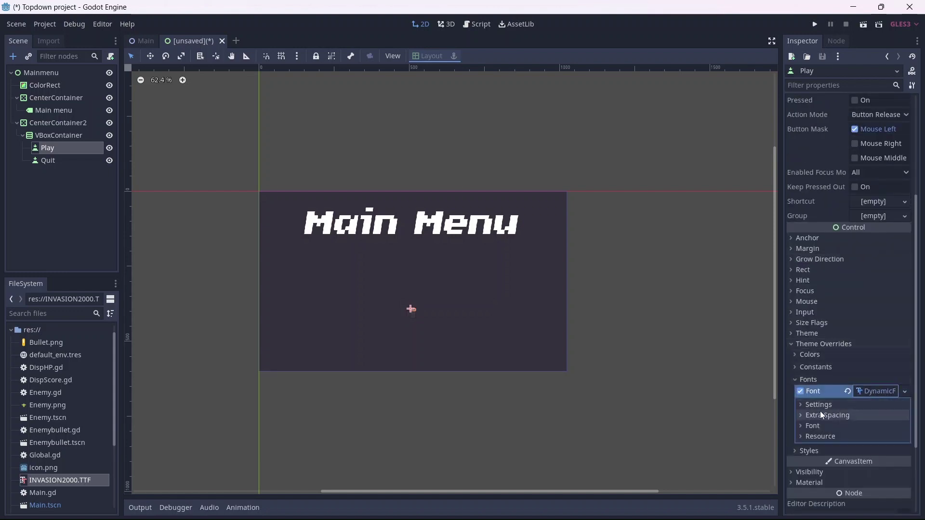
click(811, 426)
scroll(812, 425, down, 1)
drag(45, 478, 843, 410)
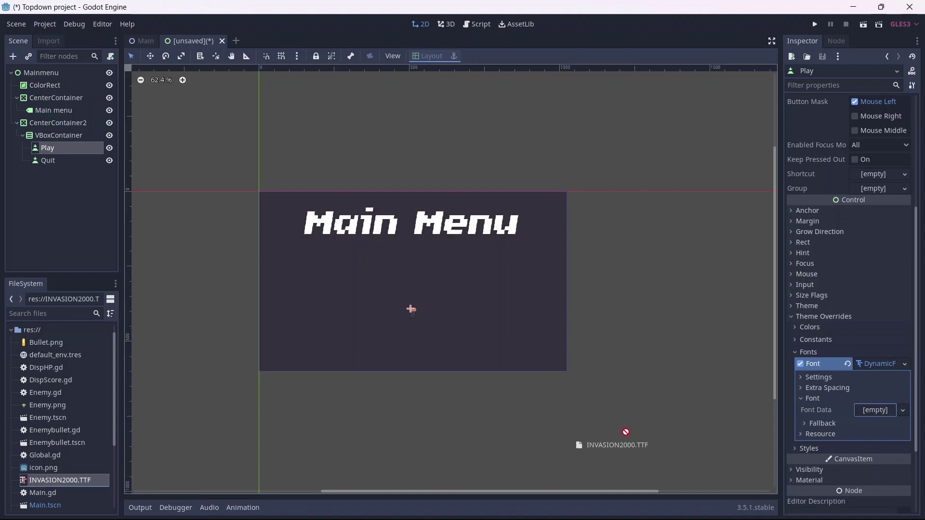
click(833, 381)
click(871, 388)
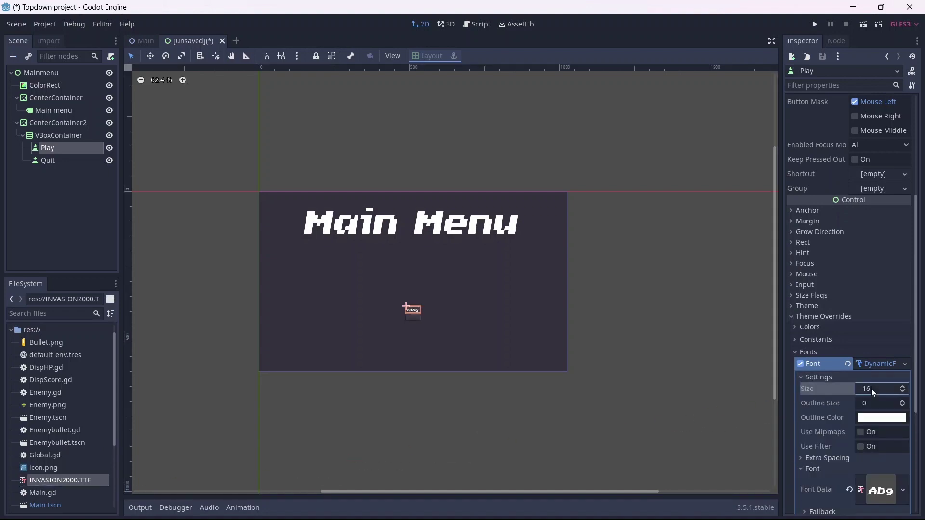
text(64)
key(Return)
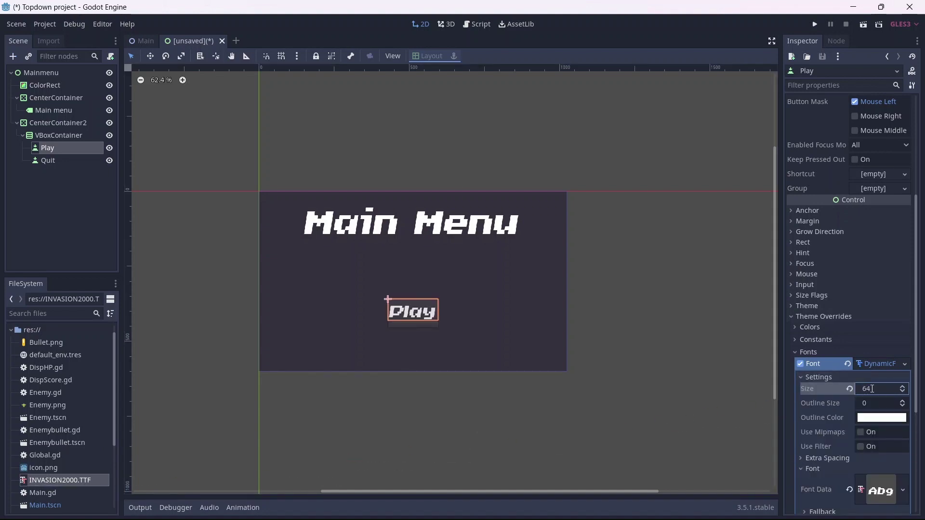
Check the Quit button, then re-edit the Play button's label text
click(47, 162)
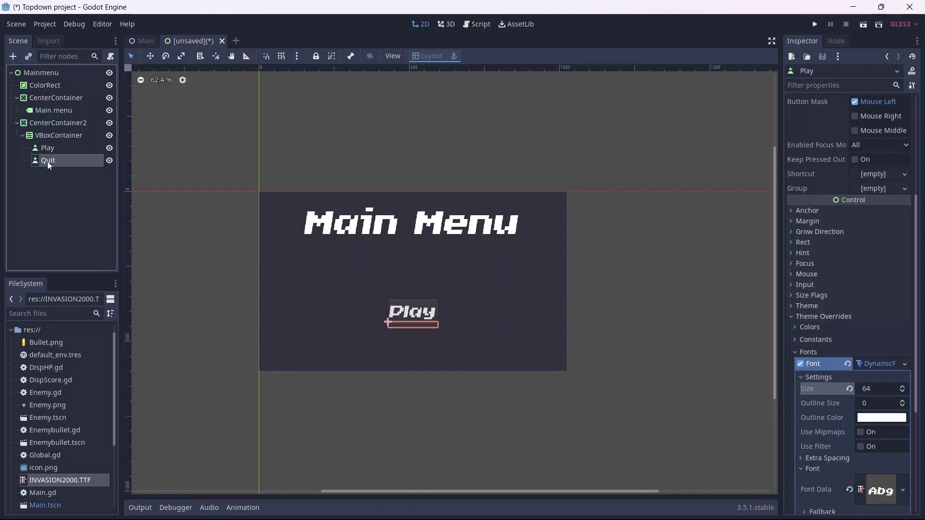
click(220, 317)
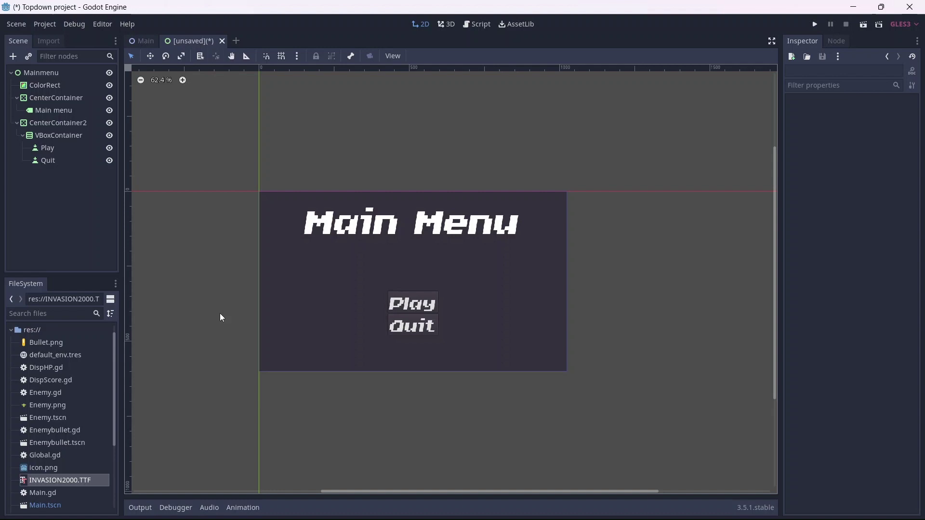
click(50, 149)
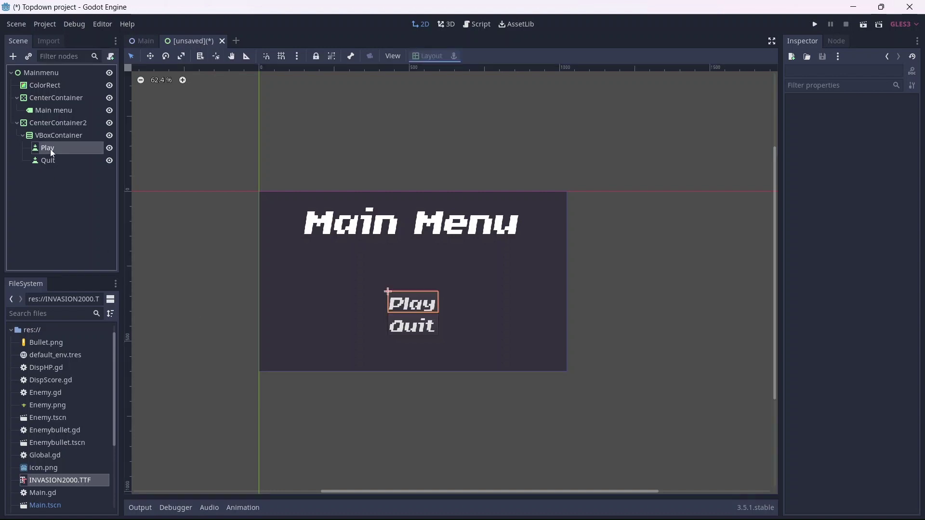
scroll(825, 196, up, 3)
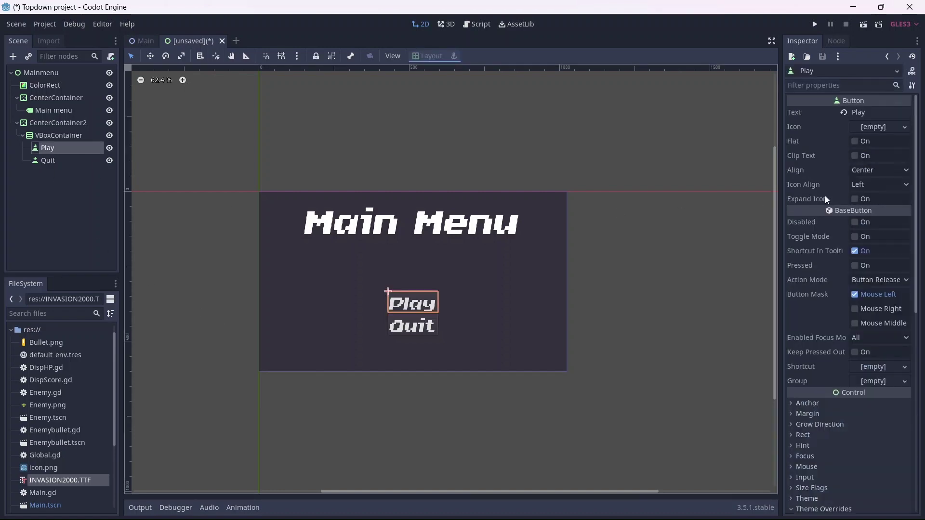
click(872, 113)
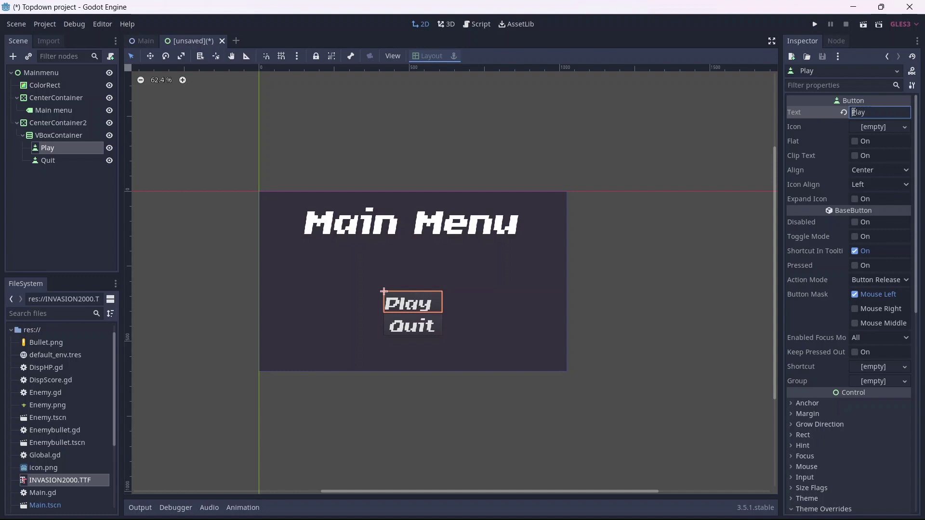
Set the VBoxContainer's Separation constant to 80 and save Mainmenu.tscn
click(70, 136)
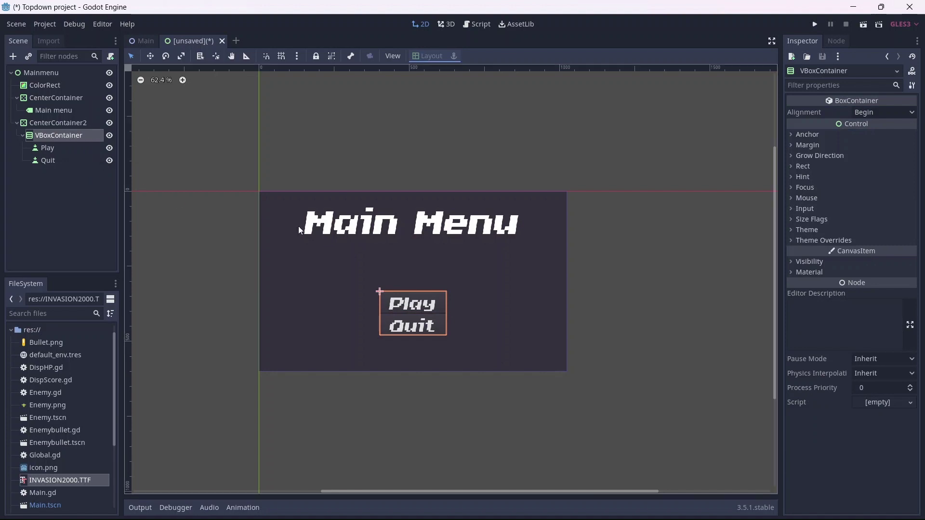
click(810, 240)
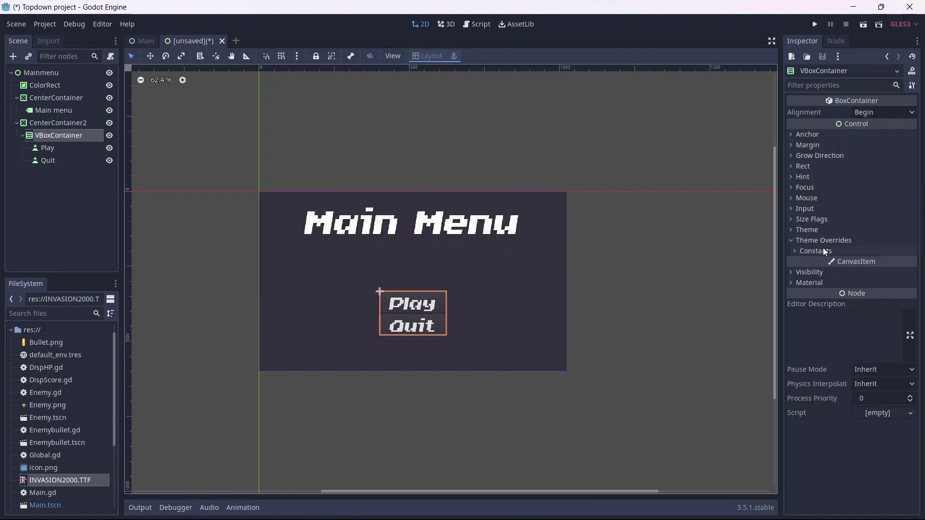
click(823, 251)
click(865, 263)
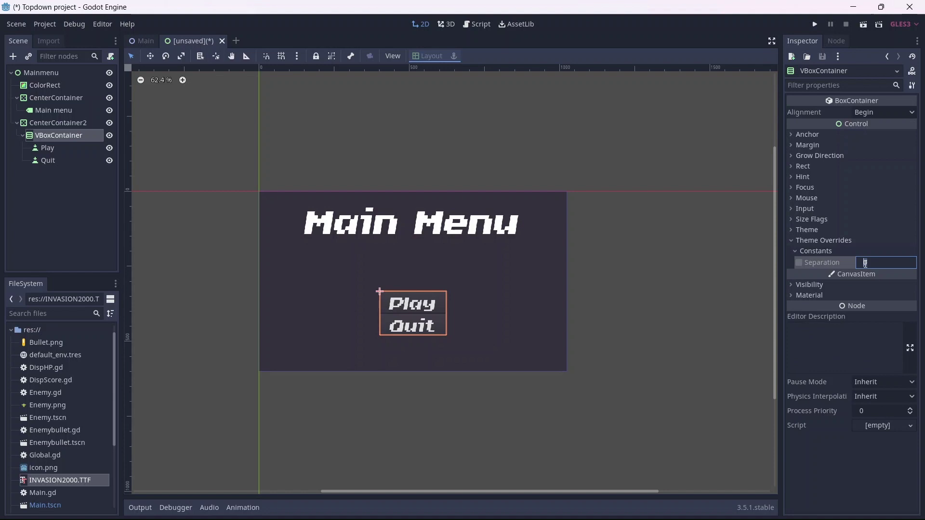
text(80)
key(Return)
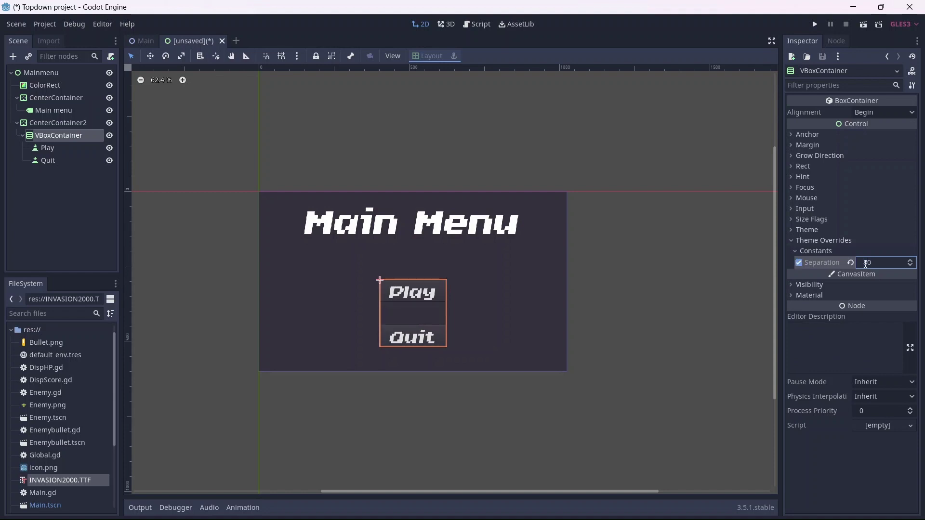
click(217, 266)
key(ctrl+s)
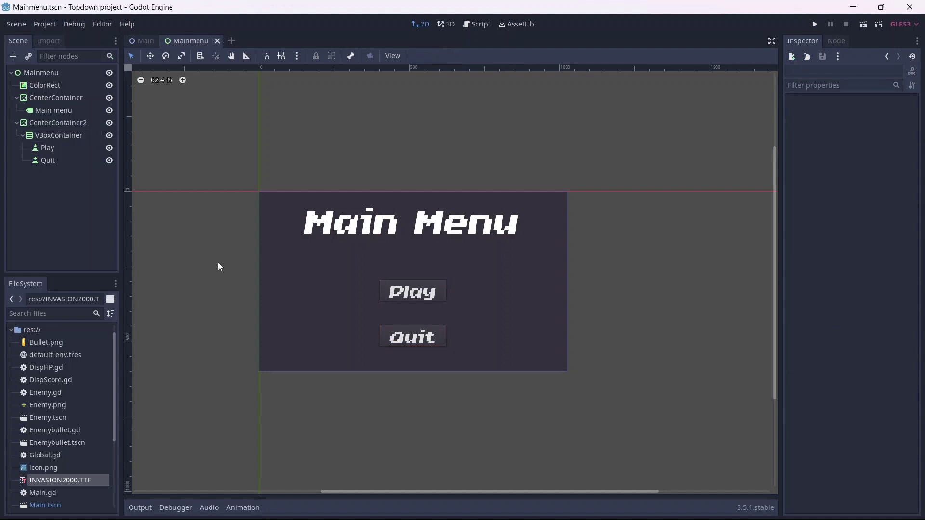
Give the Play button a flat Normal style and set its background colour
click(64, 148)
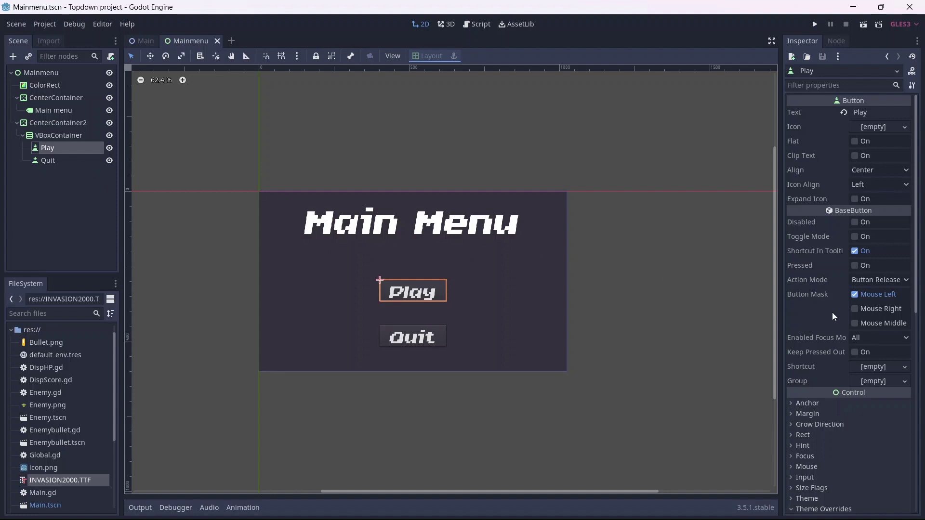
scroll(831, 312, down, 5)
click(824, 344)
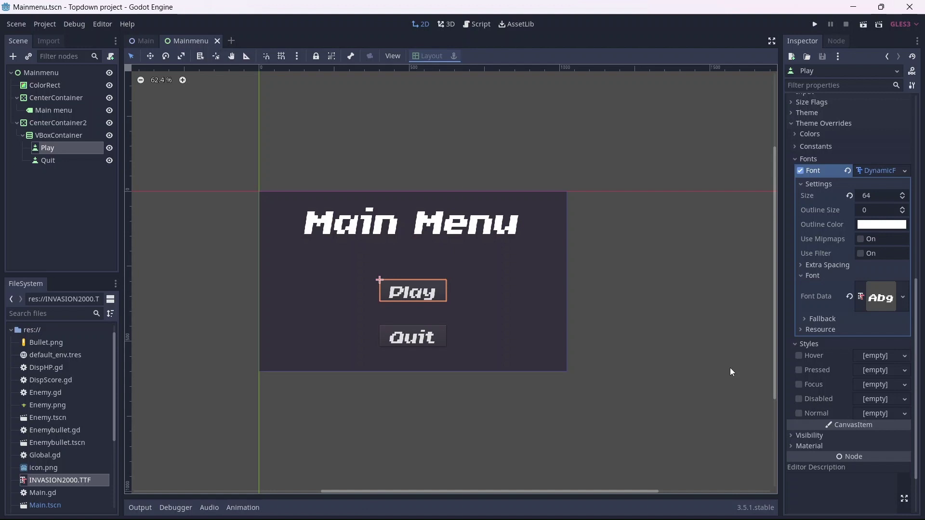
click(871, 414)
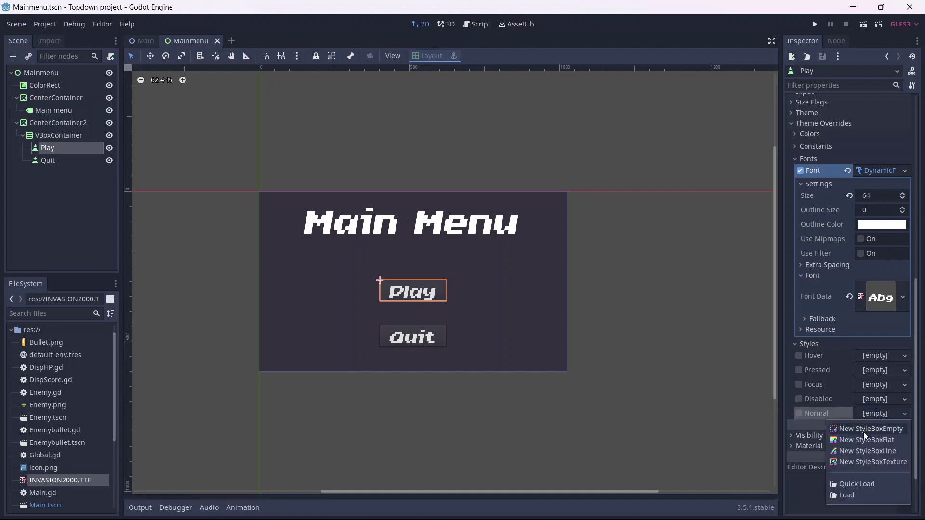
click(857, 443)
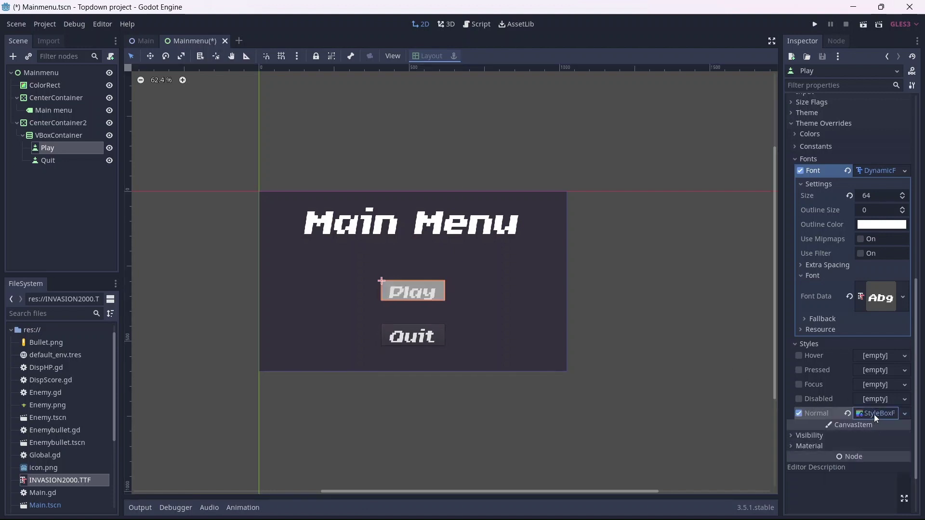
click(874, 414)
scroll(867, 429, down, 2)
click(871, 457)
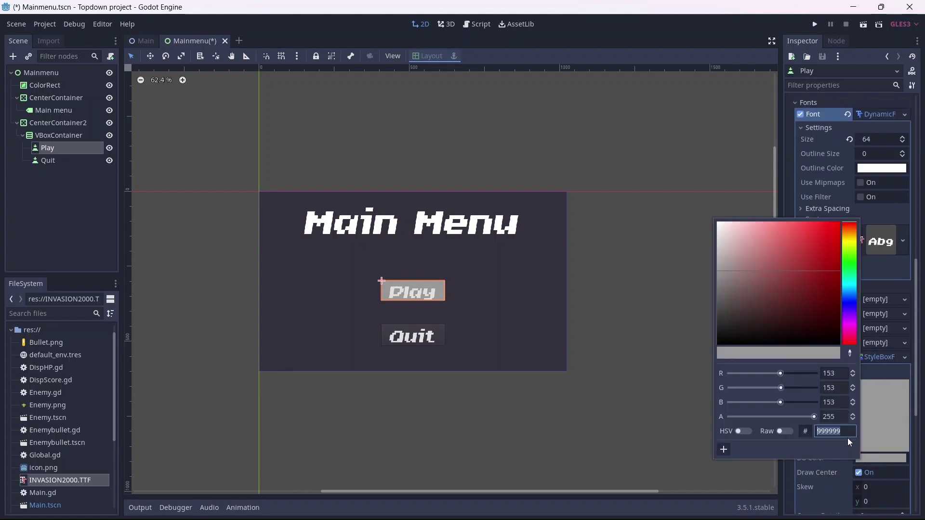
text(c)
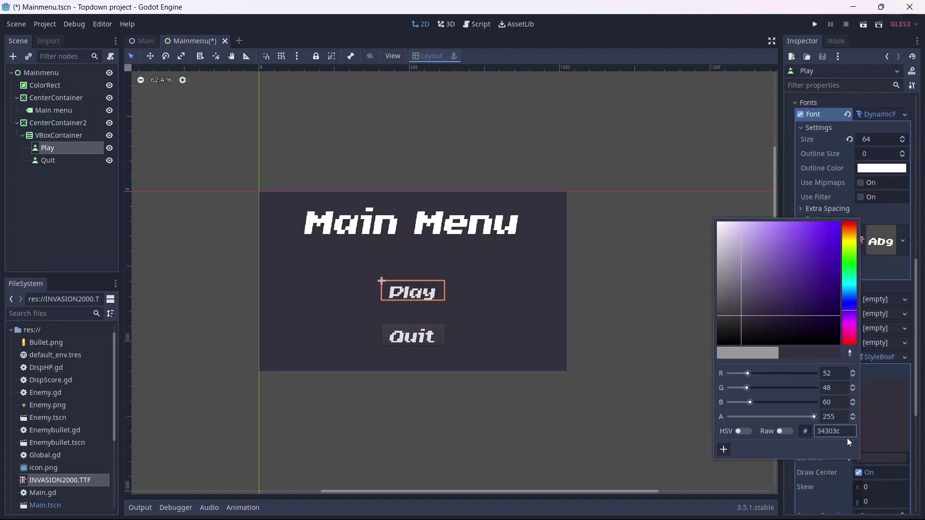
click(809, 487)
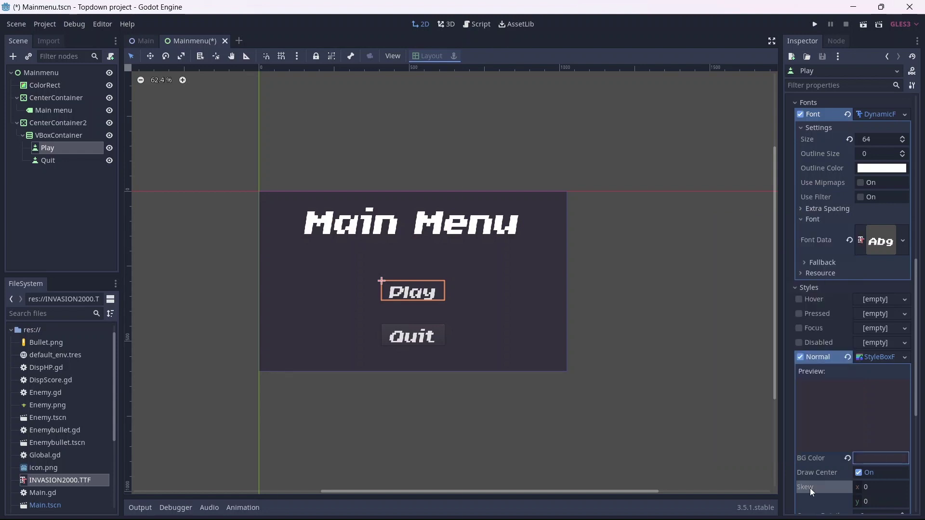
Give Play's Hover state a flat style with a dark purple 393443 background
click(879, 298)
click(860, 320)
click(873, 303)
click(872, 400)
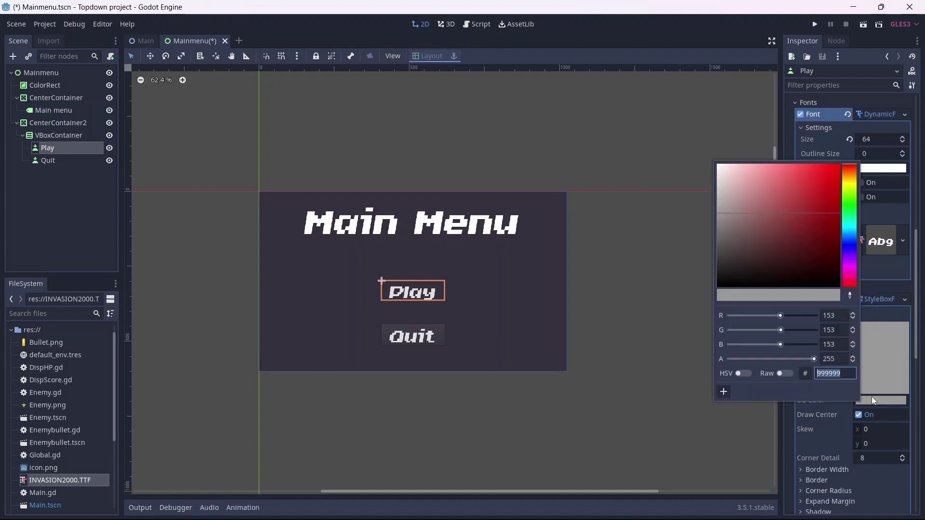
text(393443)
key(Return)
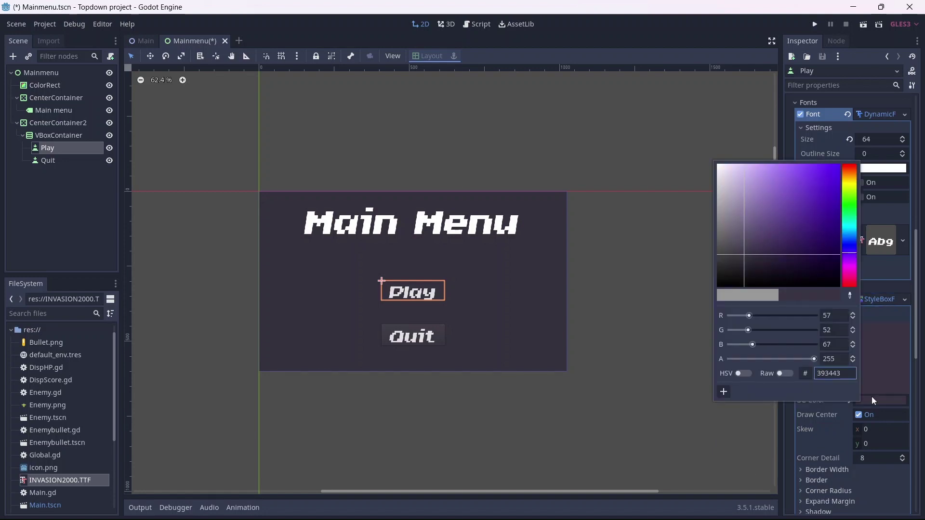
click(888, 285)
Give Play's Pressed state a flat style with a 393443 background
click(809, 344)
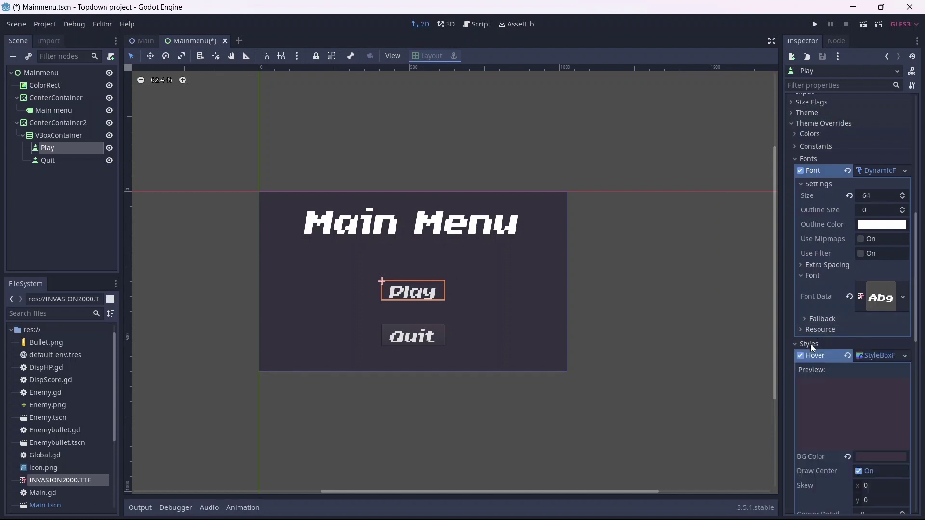
scroll(809, 344, down, 5)
scroll(833, 346, down, 1)
click(863, 348)
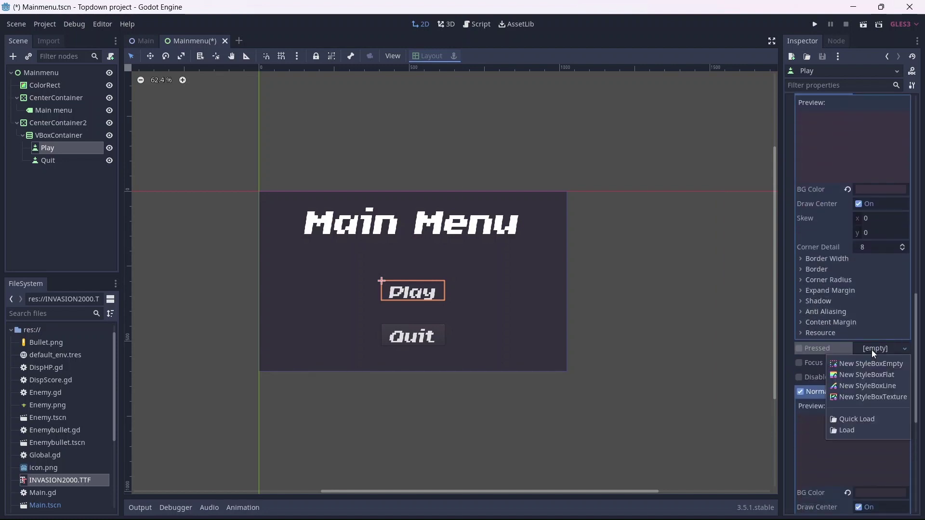
click(857, 367)
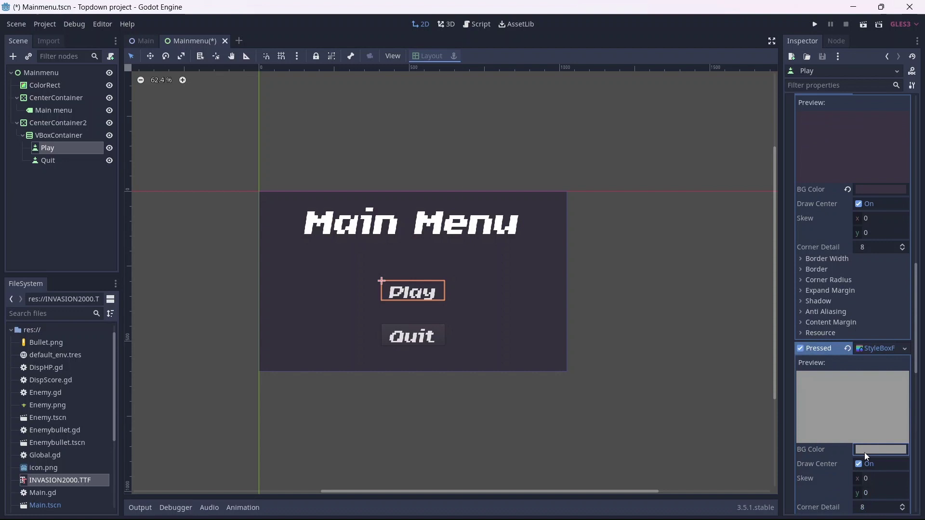
click(867, 450)
text(393443)
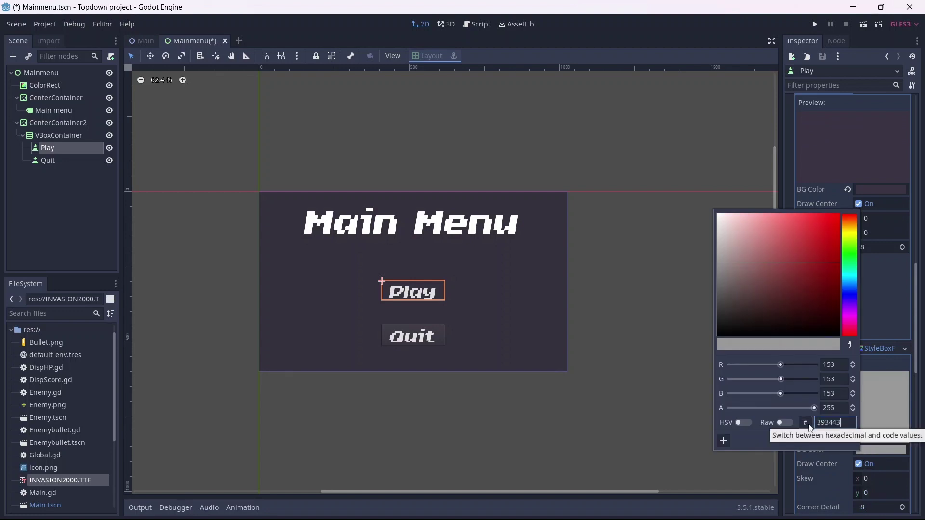
key(Return)
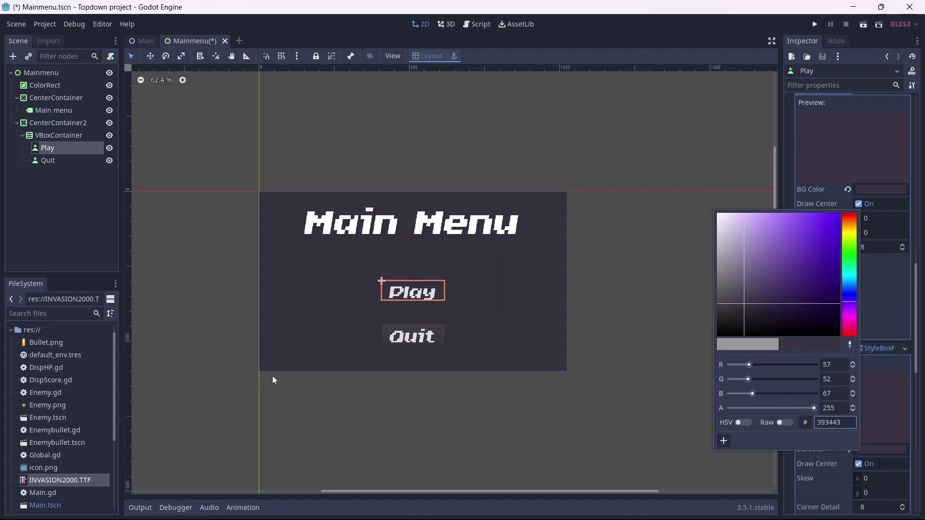
Give the Quit button a flat Normal style with a 34303c background
click(63, 162)
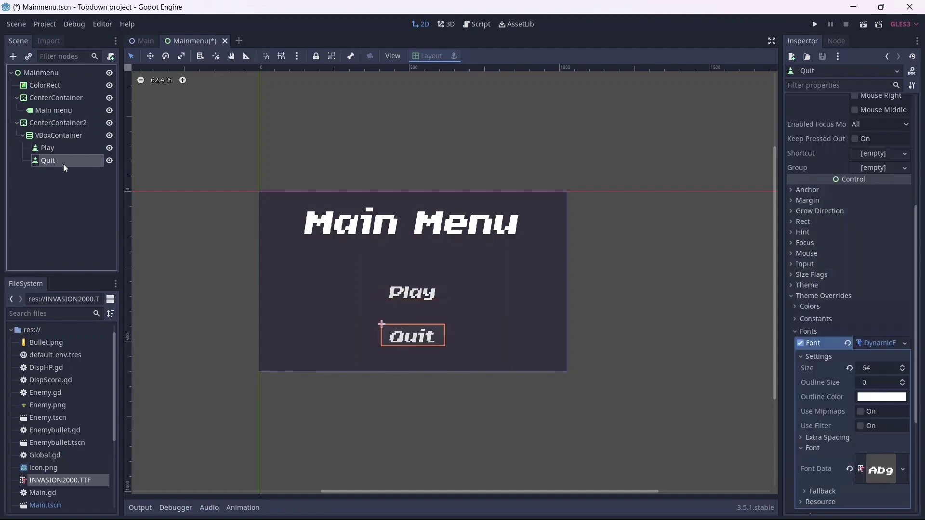
scroll(848, 371, down, 5)
click(876, 414)
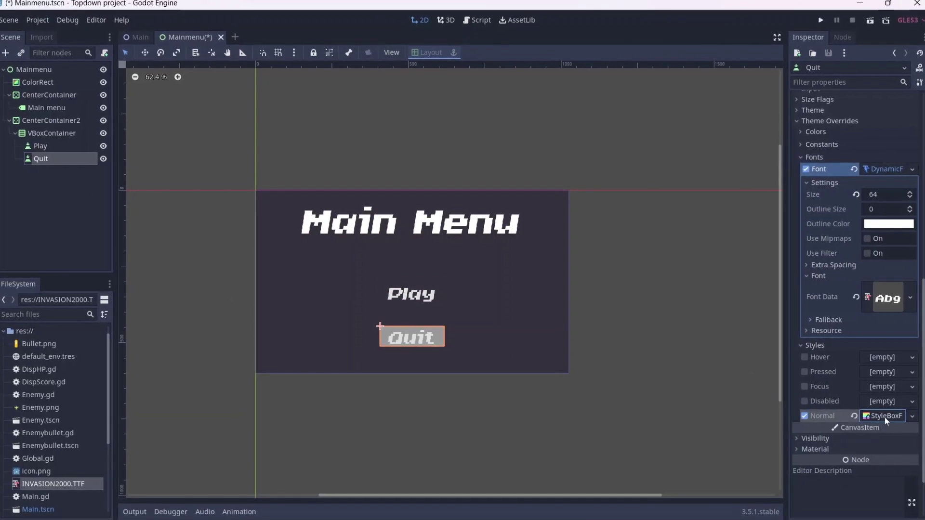
click(884, 417)
text(34303c)
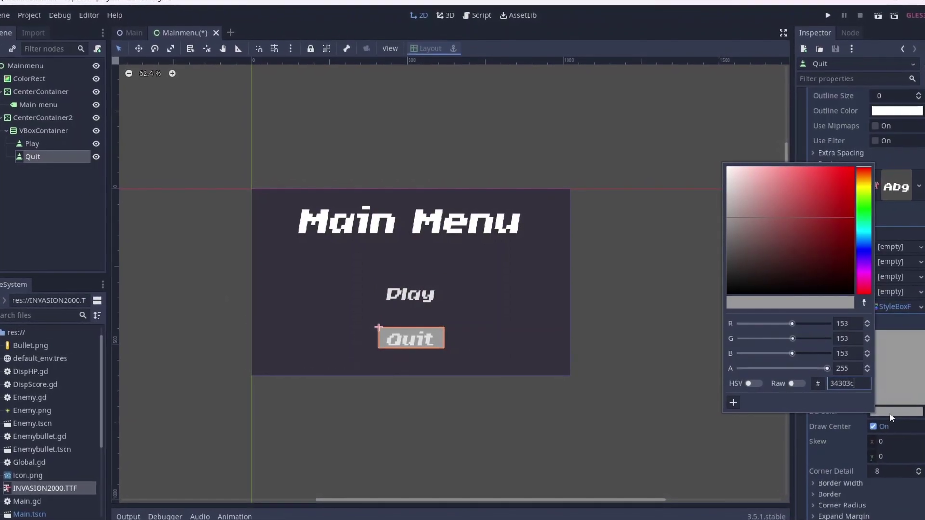
key(Return)
Give Quit's Hover state a flat style with a 393443 background
click(900, 246)
click(882, 275)
click(893, 251)
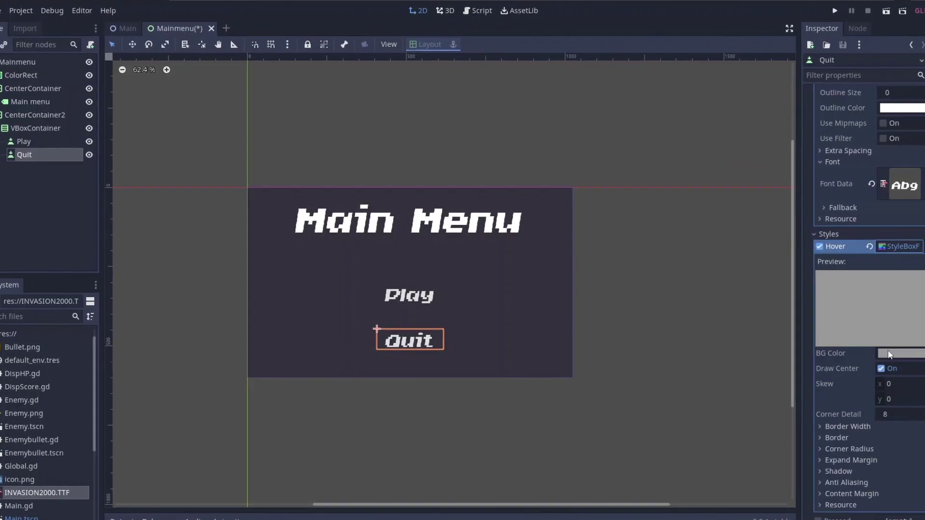
click(889, 354)
click(846, 323)
text(393443)
key(Return)
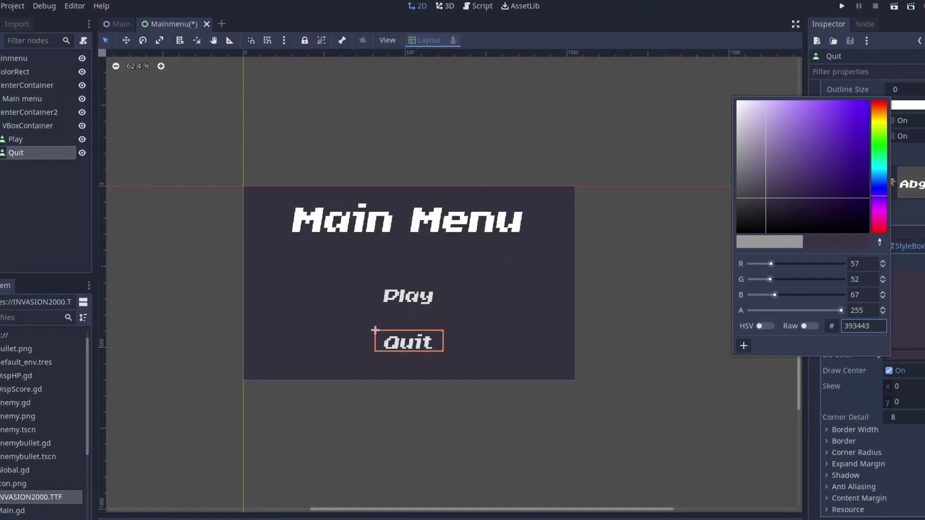
Give Quit's Pressed state a flat style and save the Mainmenu scene
click(900, 475)
click(901, 458)
click(904, 445)
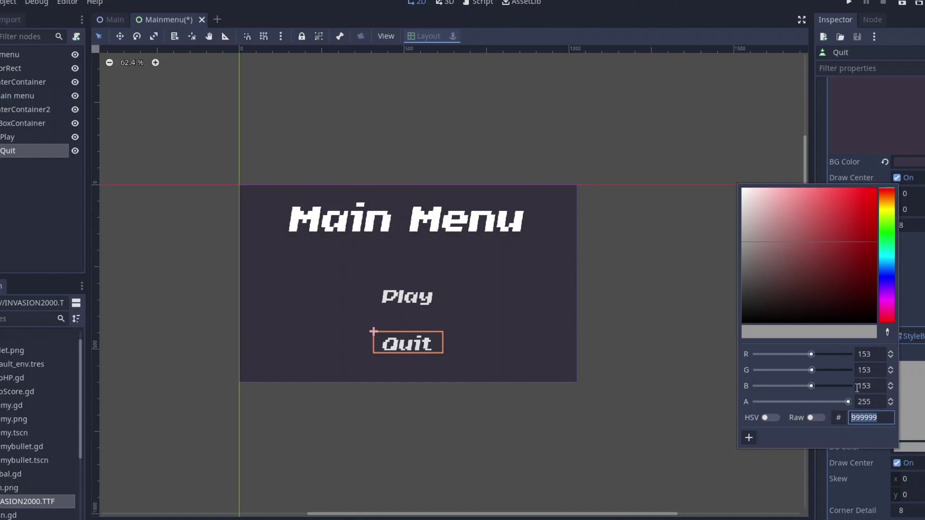
click(182, 284)
key(ctrl+s)
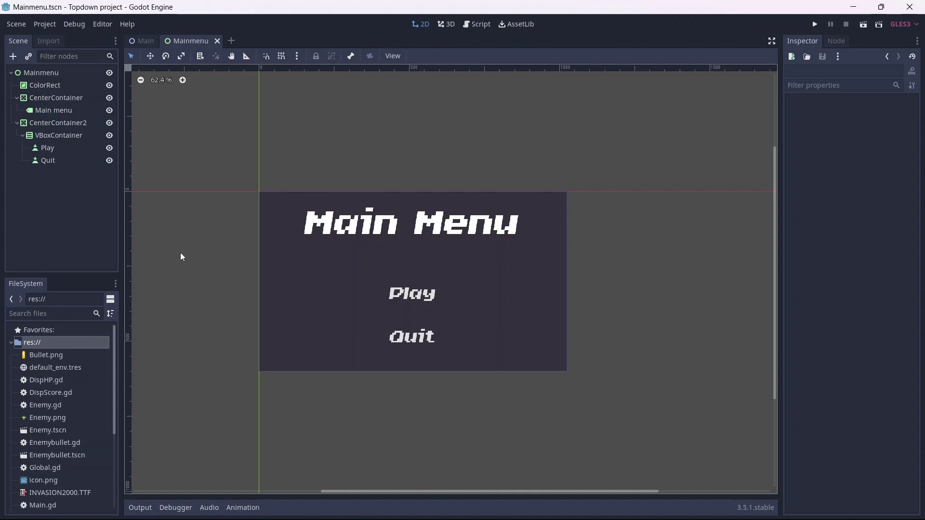
Create a new inherited scene based on Mainmenu.tscn
click(15, 25)
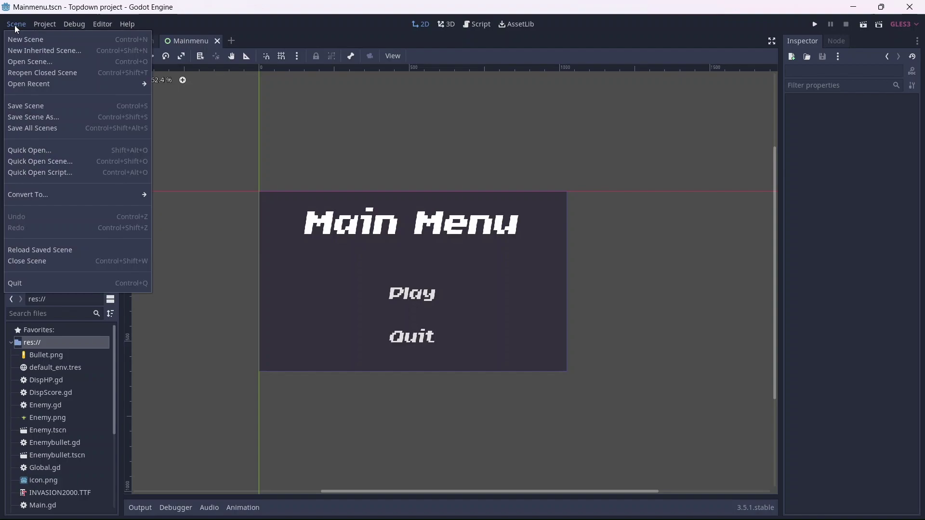
click(32, 52)
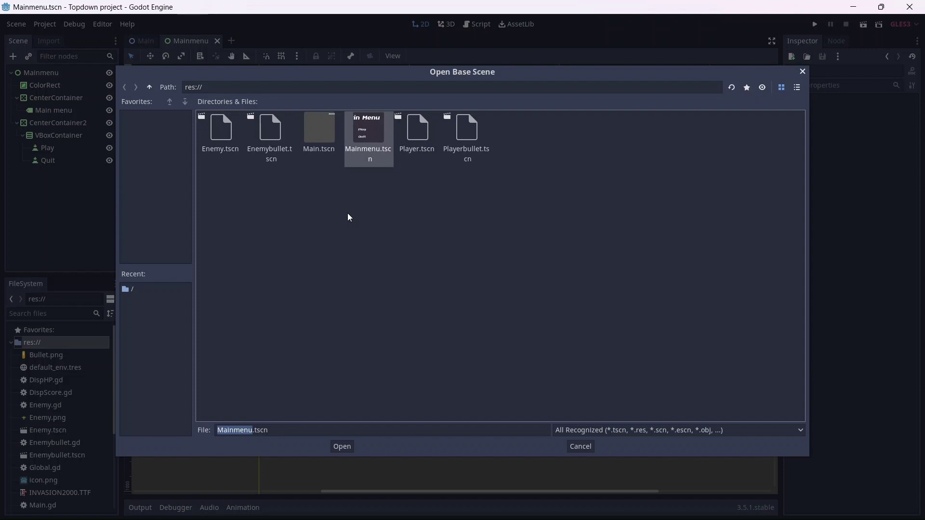
key(Return)
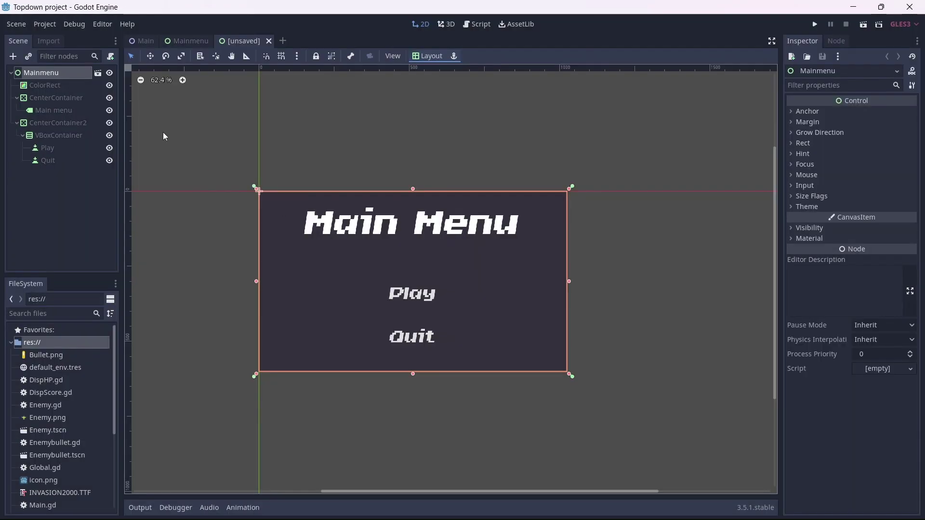
Rename the root to Gameover and change the title text to 'Game Over'
click(45, 75)
double_click(45, 73)
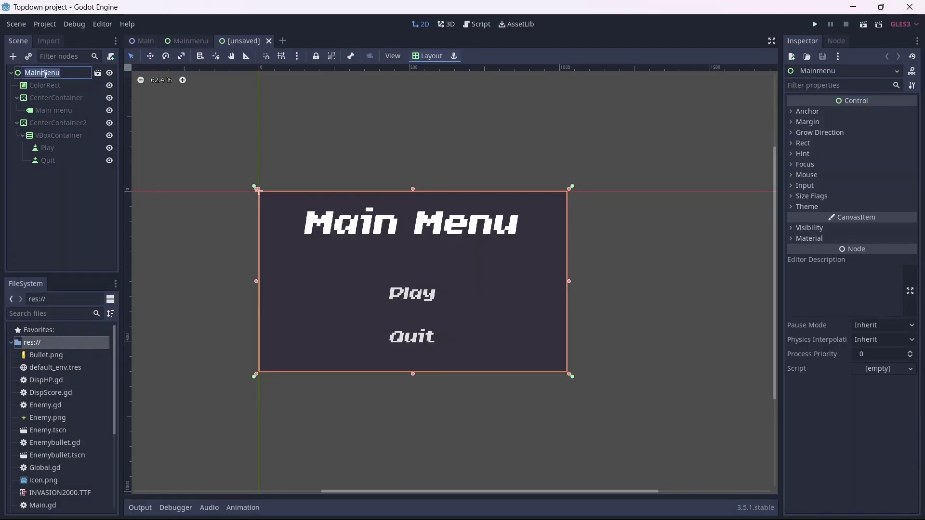
text(GameOver)
key(Return)
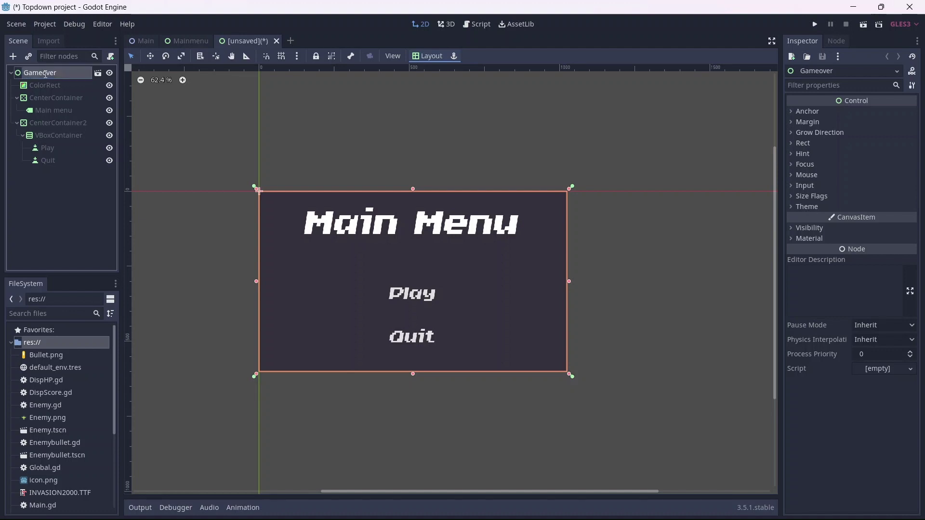
click(53, 109)
double_click(816, 123)
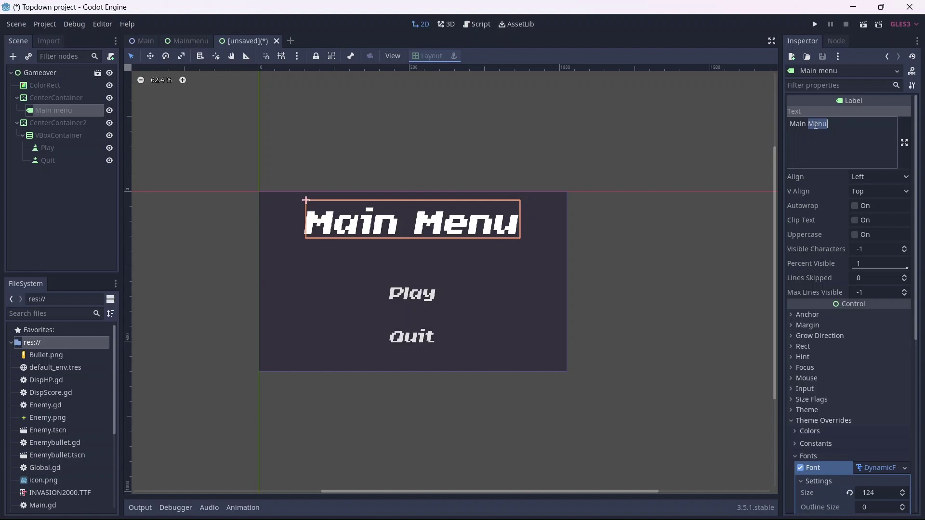
key(BackSpace)
key(BackSpace)
key(BackSpace)
key(BackSpace)
text(Game Ov)
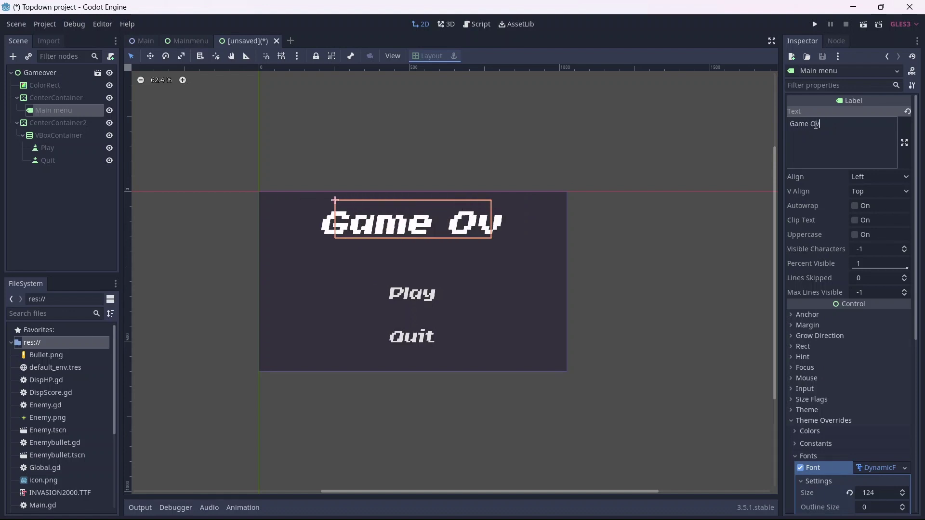
text(er)
Change the Play button's text to 'Restart'
click(46, 148)
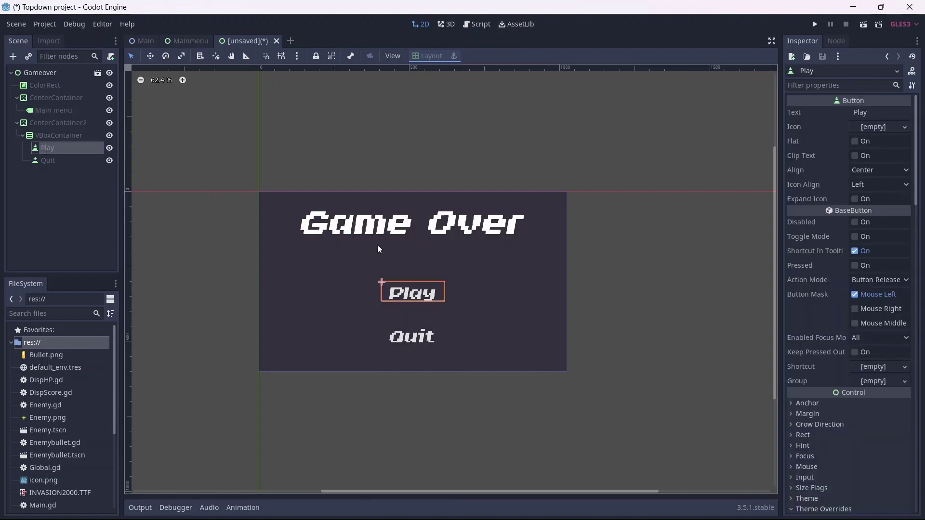
click(866, 113)
key(BackSpace)
key(BackSpace)
key(BackSpace)
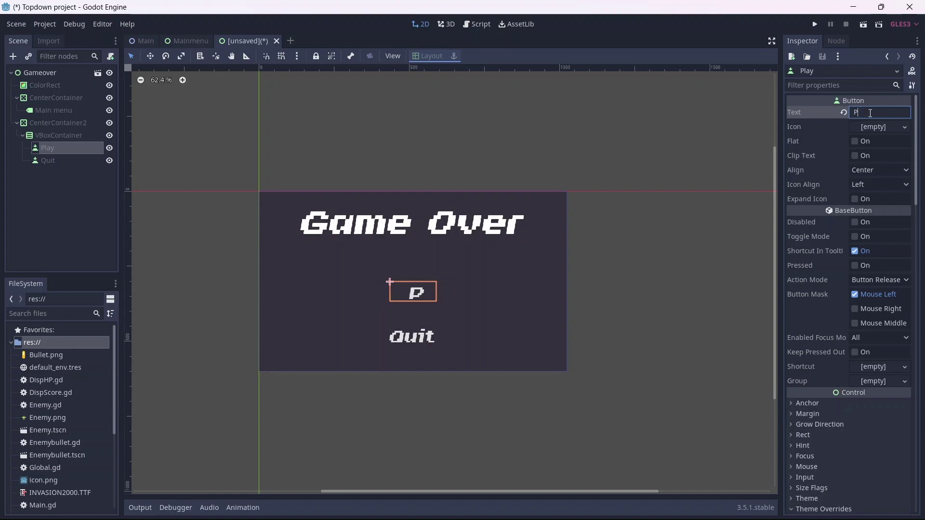
key(BackSpace)
text(Restart)
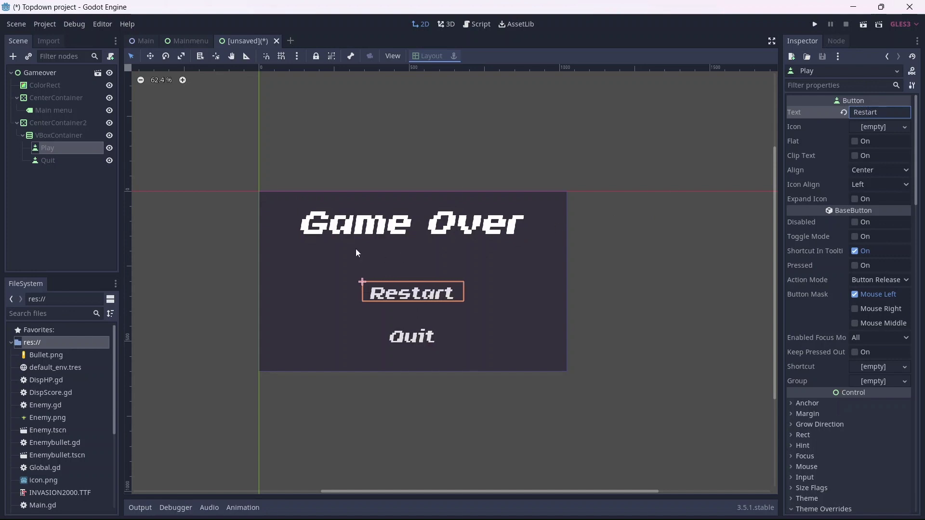
click(202, 231)
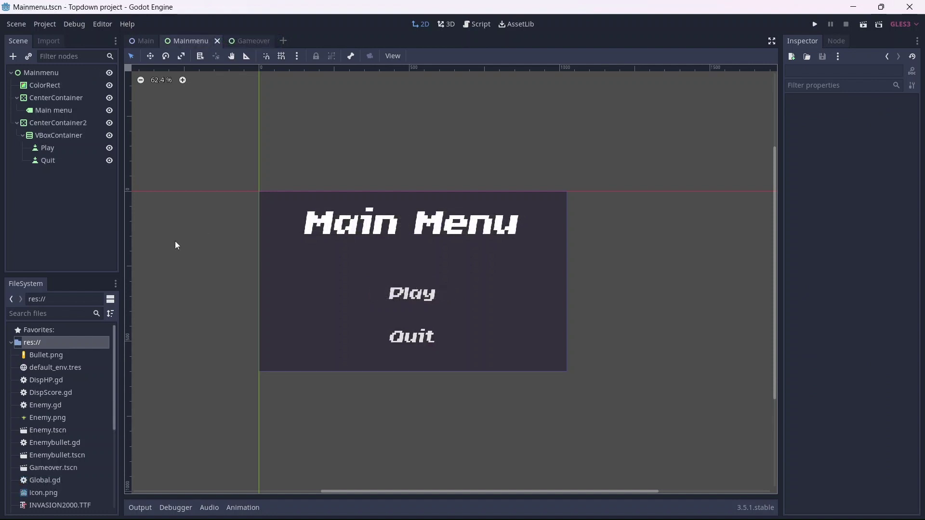
Attach a new Mainmenu.gd script to Mainmenu, trim it to 'extends Control', and select Play
click(42, 72)
click(111, 56)
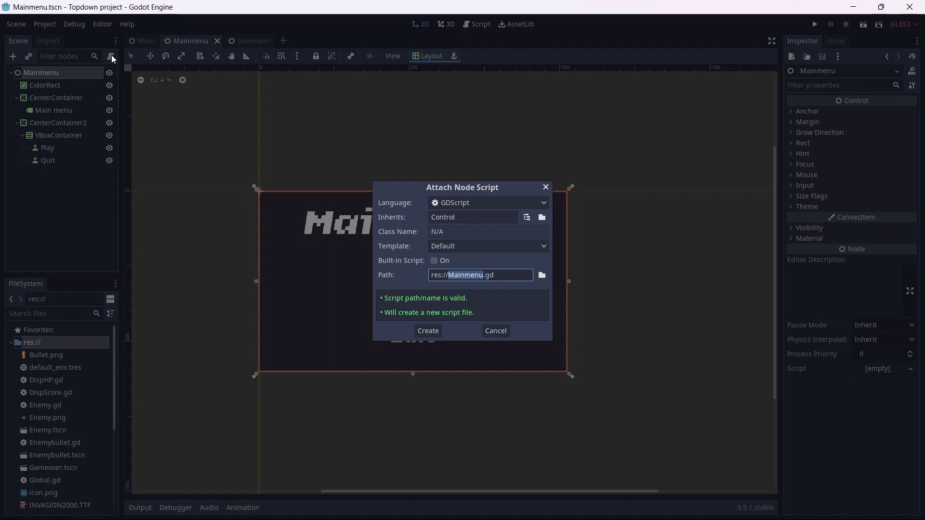
key(Return)
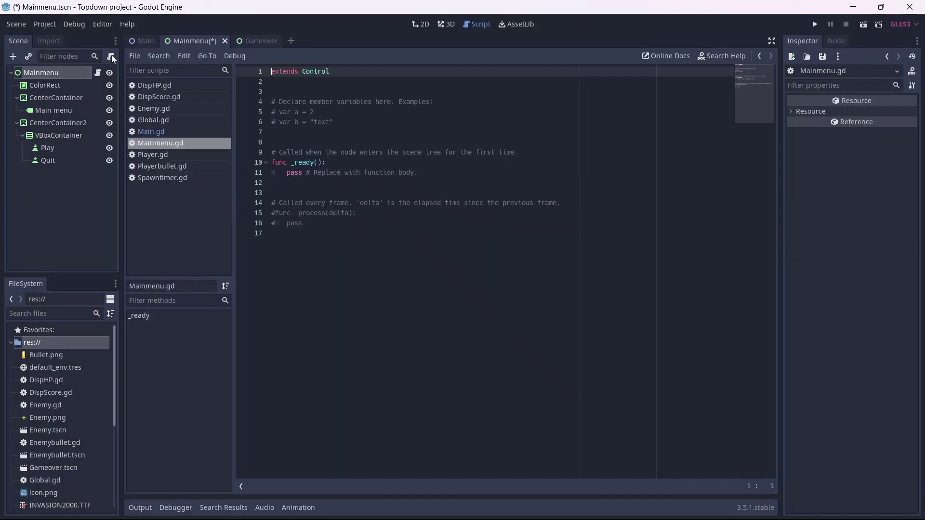
drag(304, 232, 271, 92)
key(BackSpace)
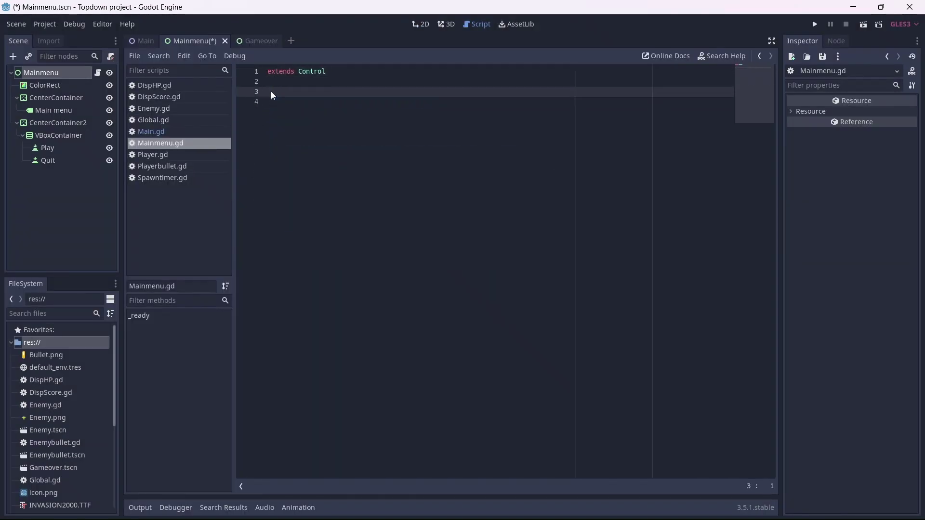
click(72, 148)
Connect Play's pressed signal to _on_Play_pressed, calling get_tree().change_scene("res://Main.tscn")
click(830, 44)
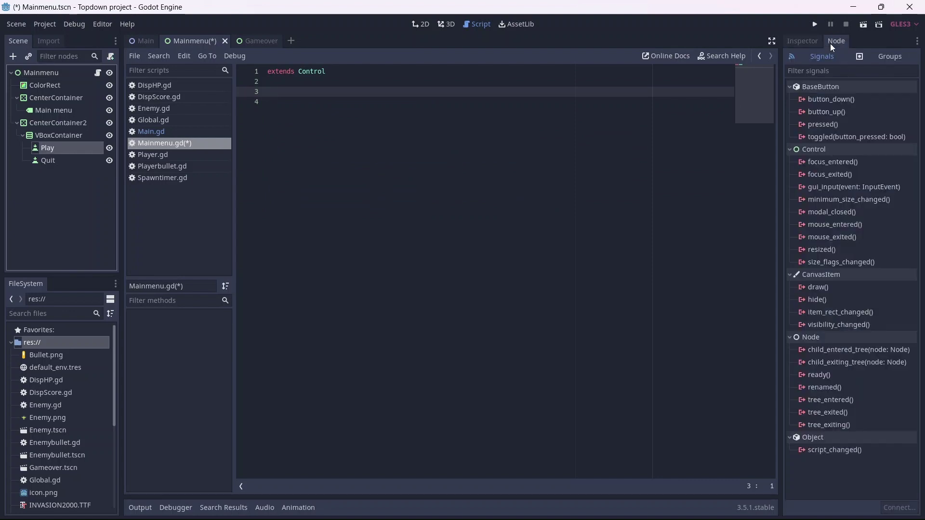
double_click(825, 124)
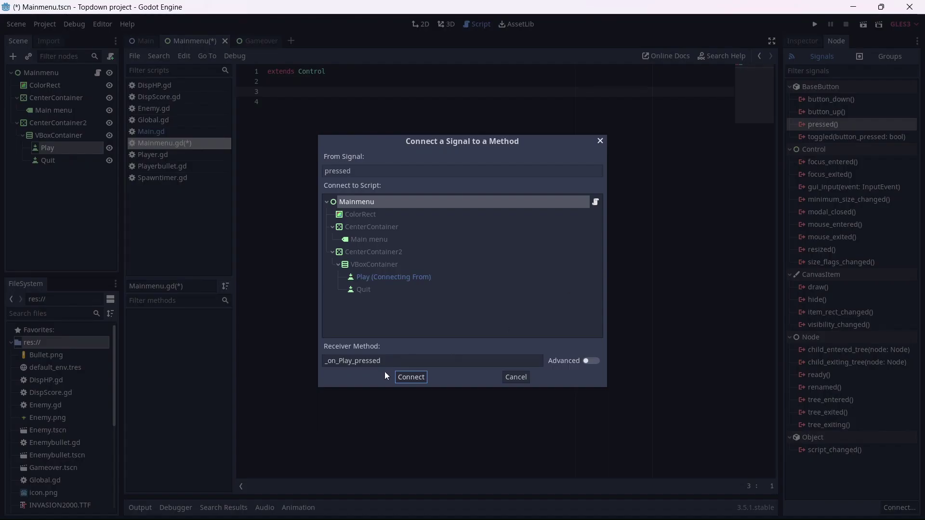
click(402, 378)
click(417, 102)
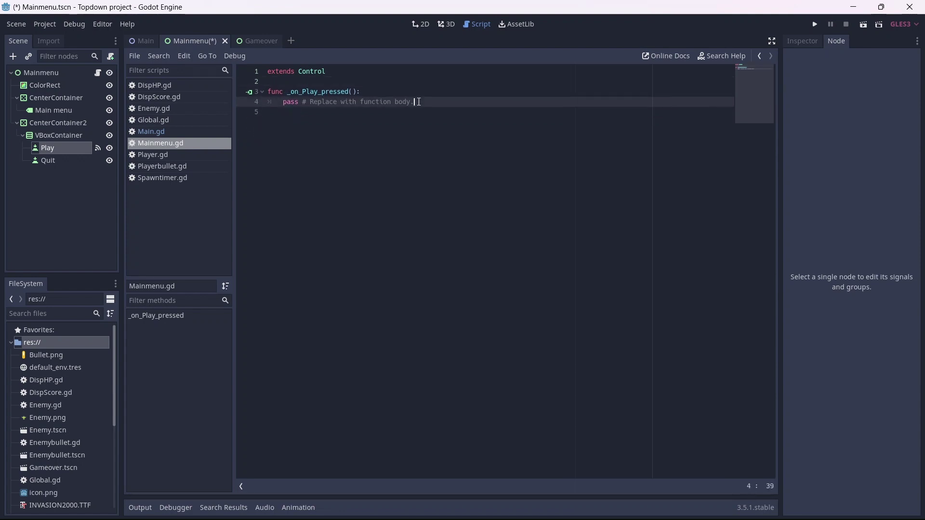
drag(418, 101, 282, 101)
key(BackSpace)
text(ge)
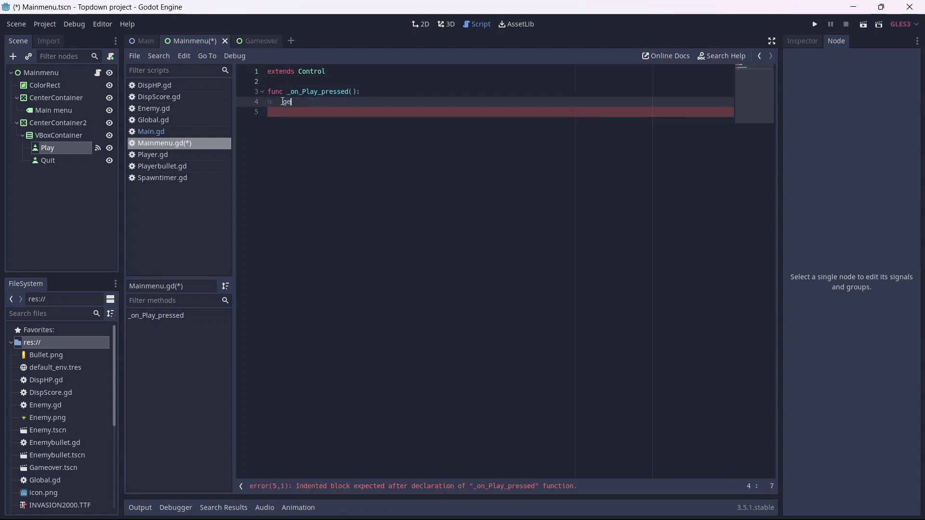
text(t_tree().)
text(cha)
key(Return)
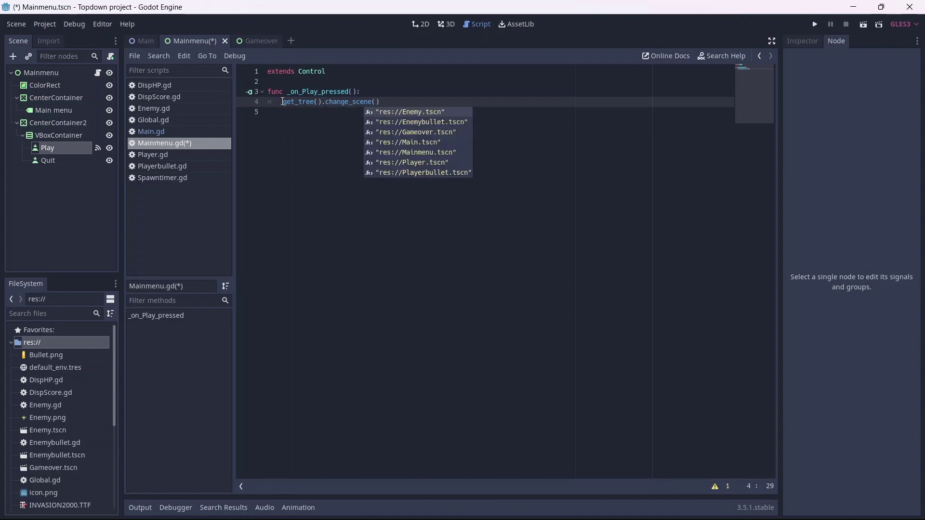
key(Down)
key(Down)
key(Down)
key(Return)
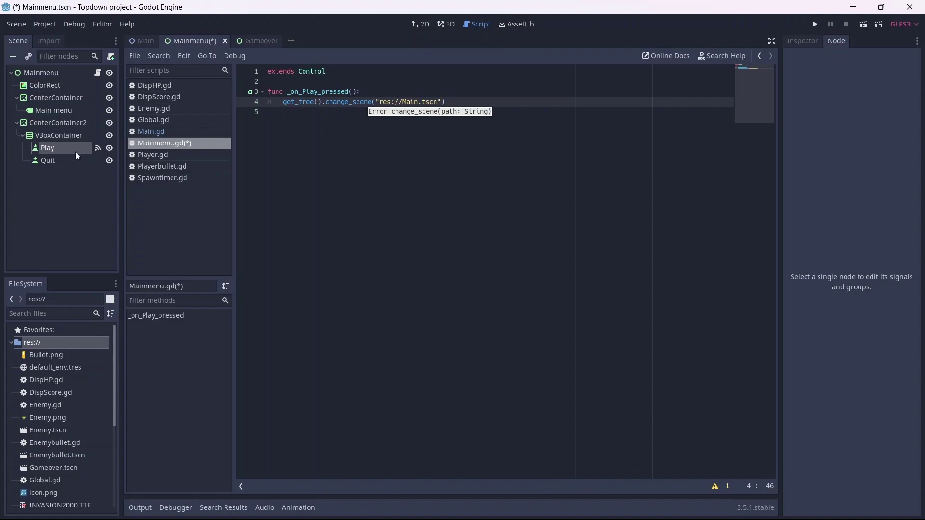
Connect Quit's pressed signal to a handler calling get_tree().quit(), and save Mainmenu.gd
click(87, 160)
double_click(817, 124)
key(Return)
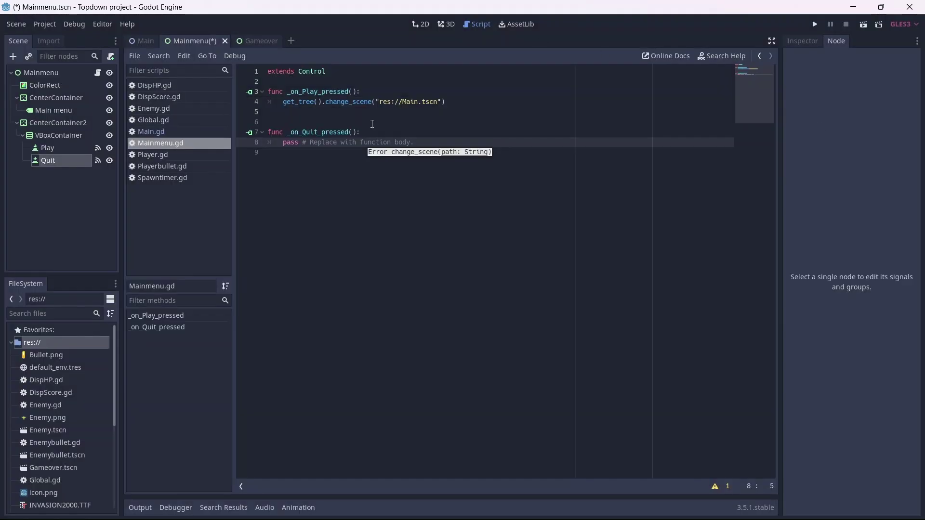
text(get)
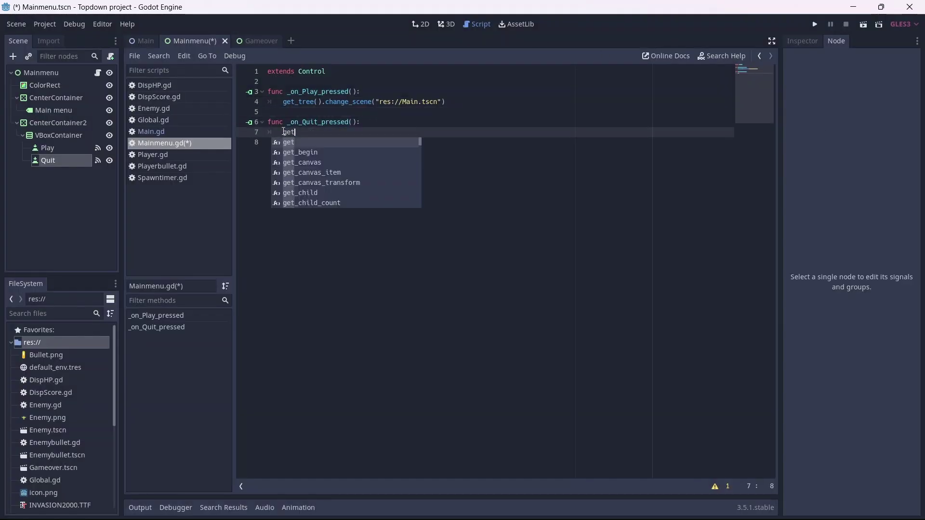
text(_t)
key(Return)
text(.q)
key(Return)
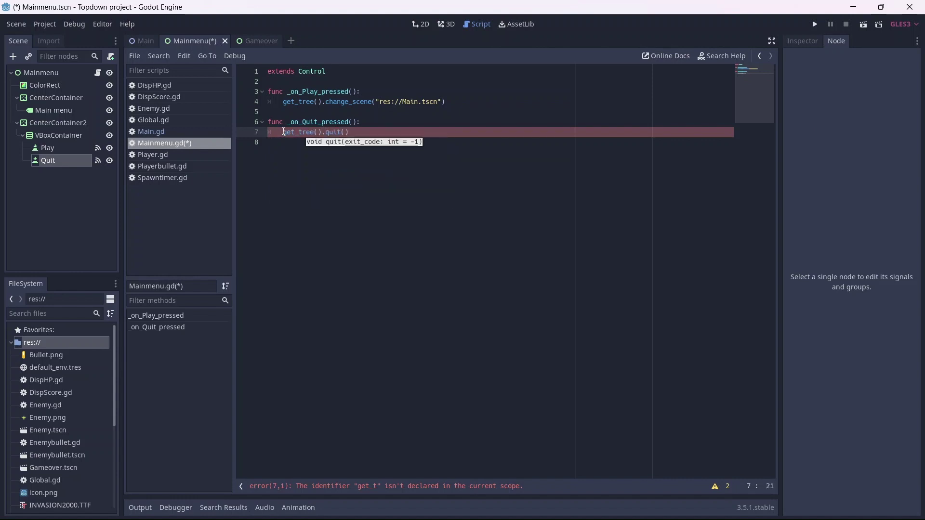
key(ctrl+s)
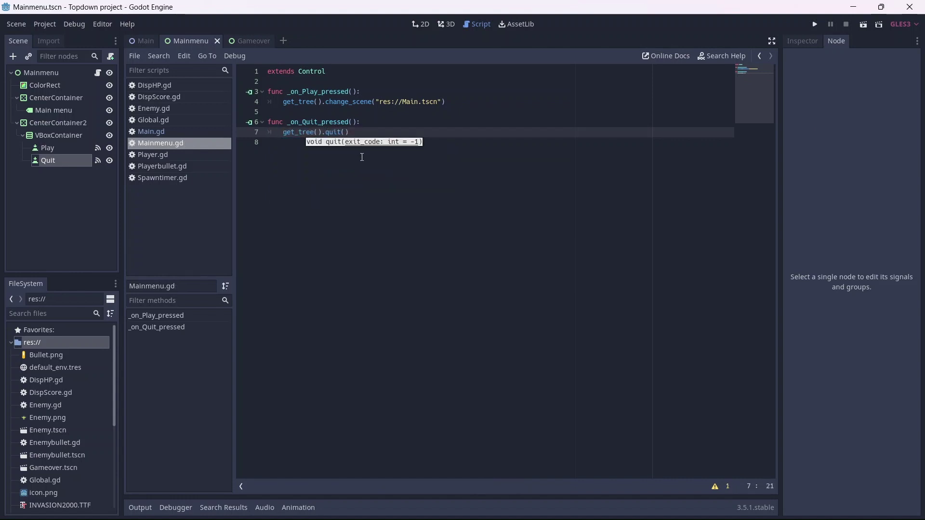
In Player.gd, add change_scene("res://Gameover.tscn") under 'if health == 0:', save, and return to 2D view
click(150, 154)
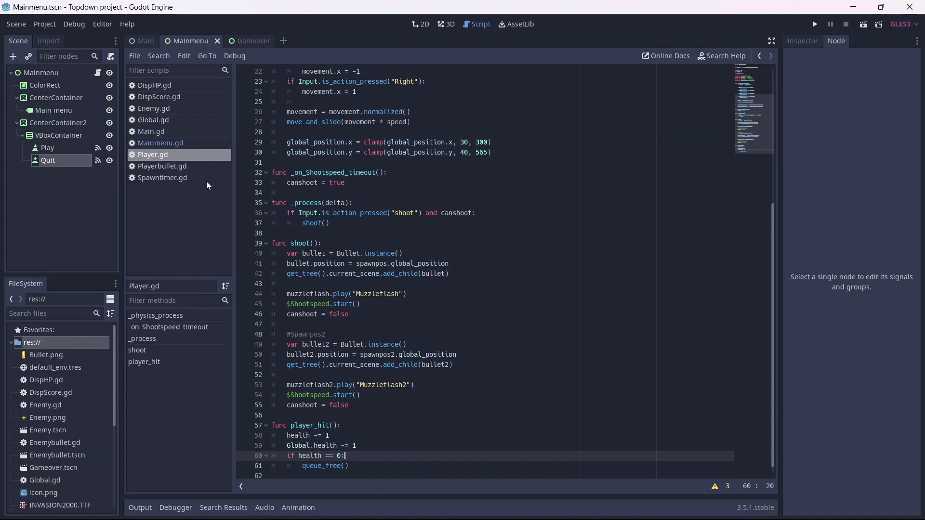
key(Return)
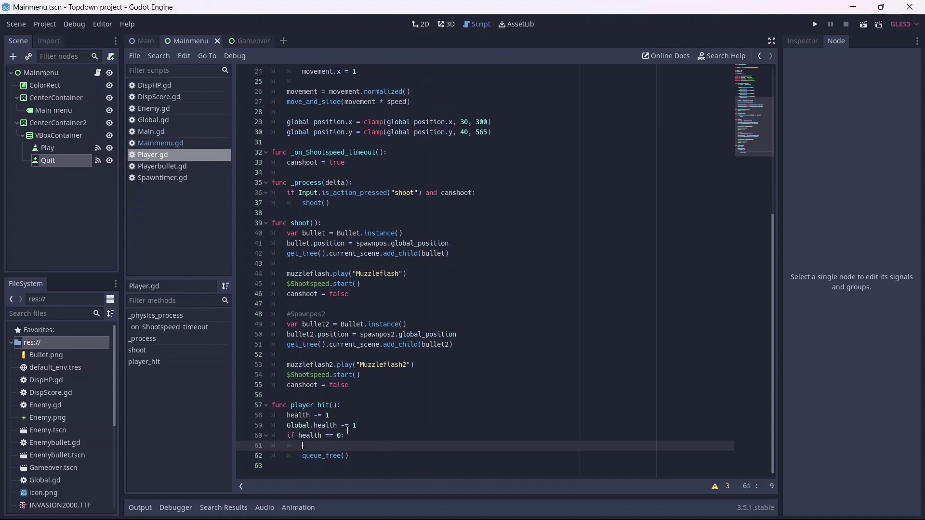
text(get_tree().cha)
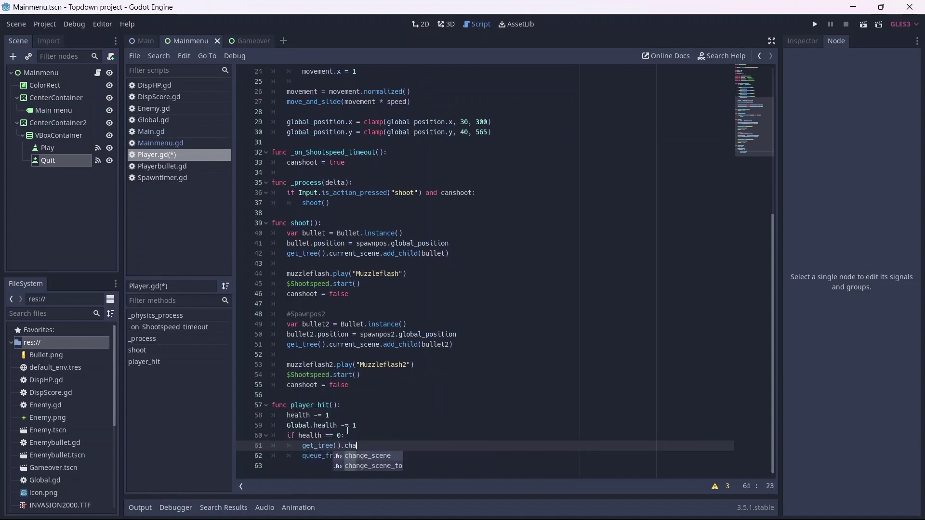
text(nge_scene("res://Ga)
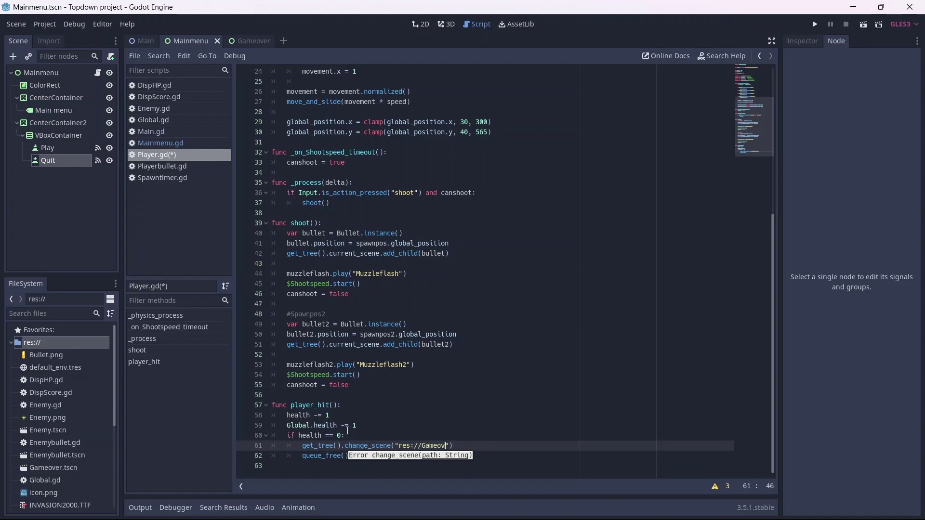
text(meover.tscn)
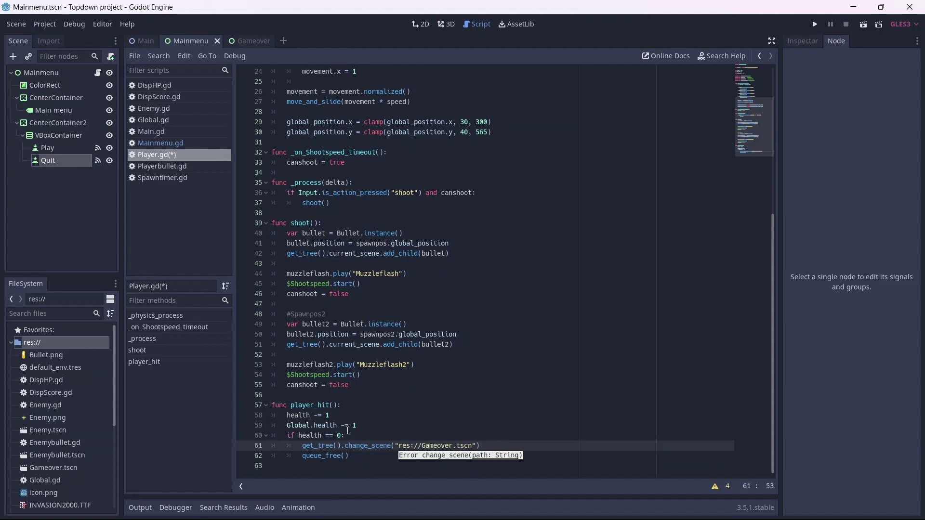
key(ctrl+s)
click(417, 22)
Set Application > Run > Main Scene to Mainmenu.tscn, then launch the project with F5
click(227, 221)
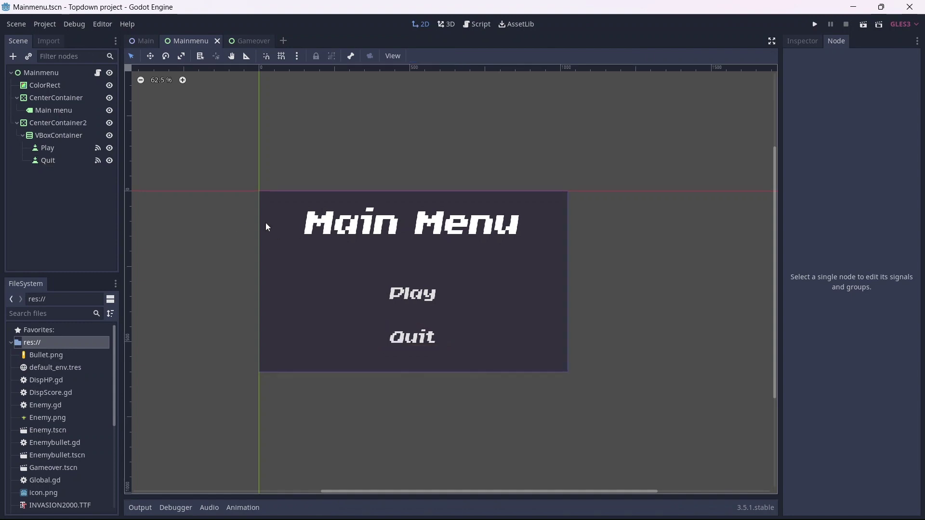
scroll(265, 223, up, 1)
scroll(264, 223, up, 1)
click(52, 22)
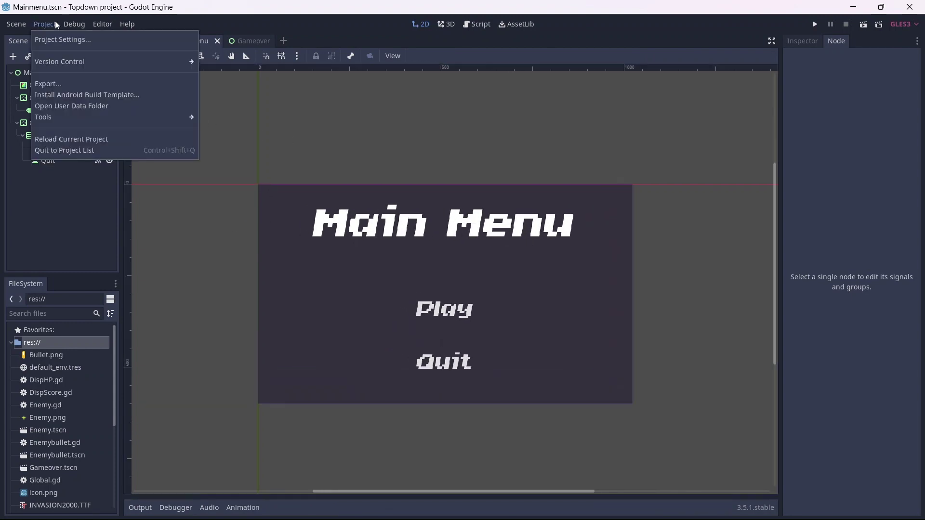
click(50, 38)
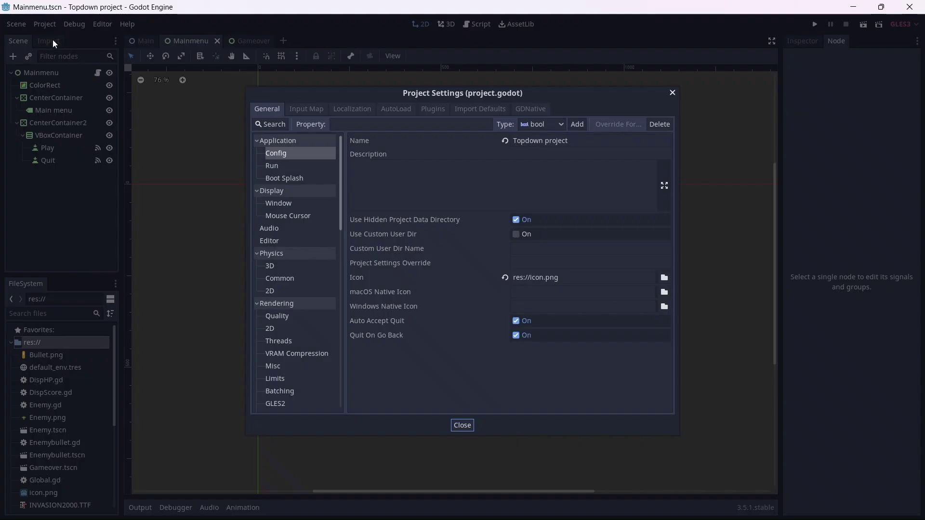
click(275, 165)
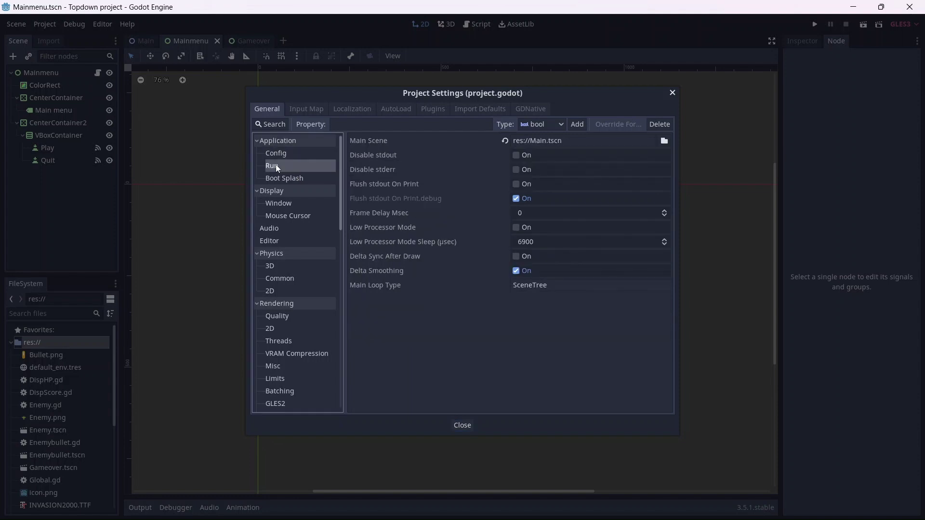
click(664, 141)
click(415, 135)
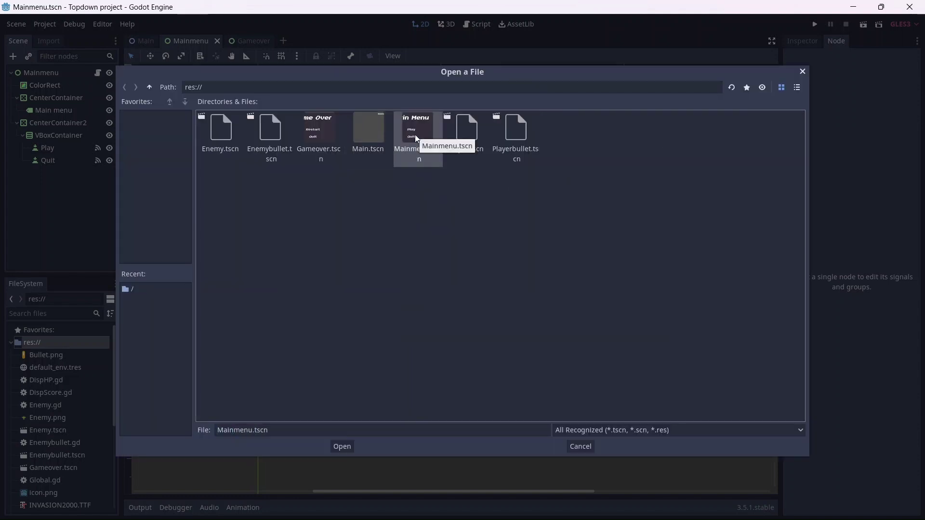
double_click(414, 134)
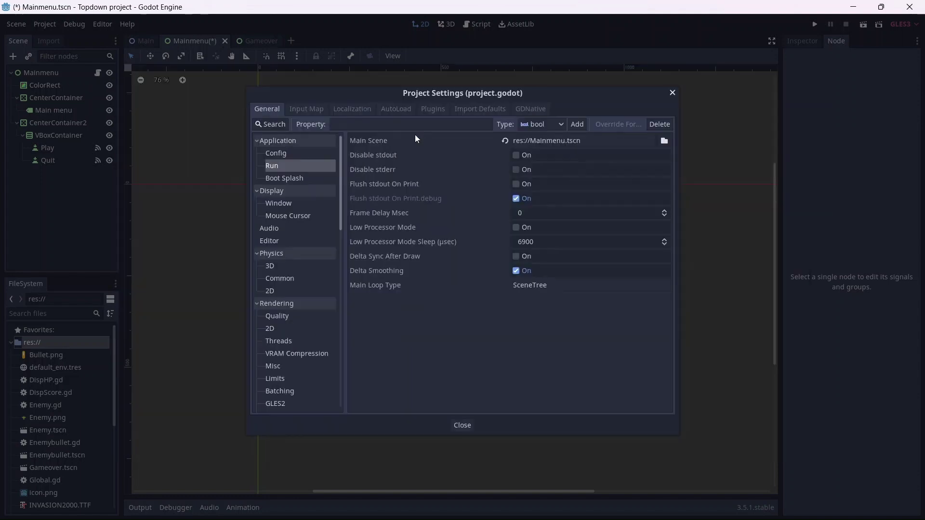
click(456, 425)
key(F5)
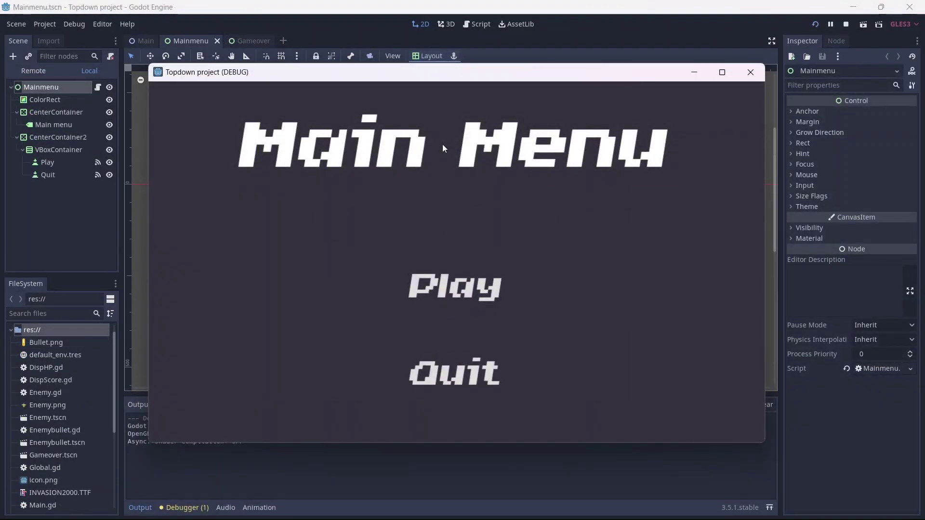
Play from the main menu, fly and shoot until Game Over, then choose Restart
click(456, 286)
key(Right)
key(Down)
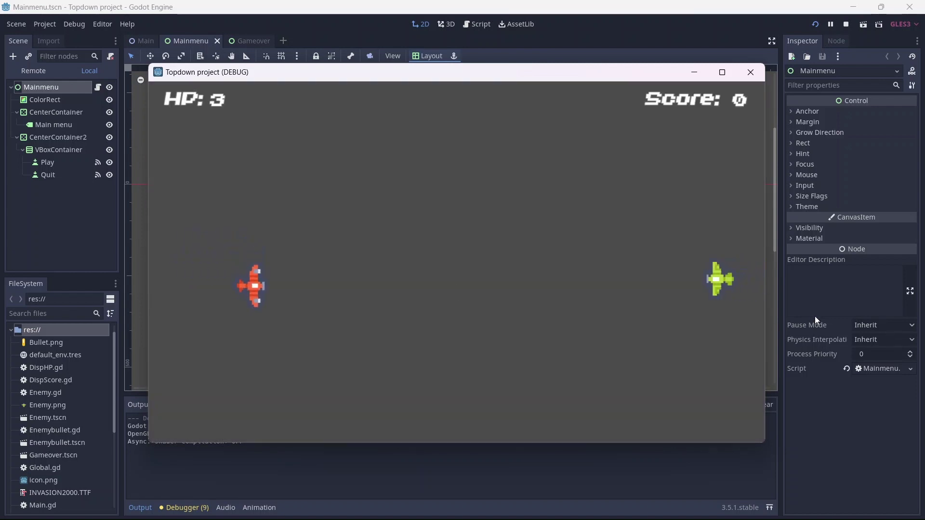
key(Up)
key(Up)
key(Right)
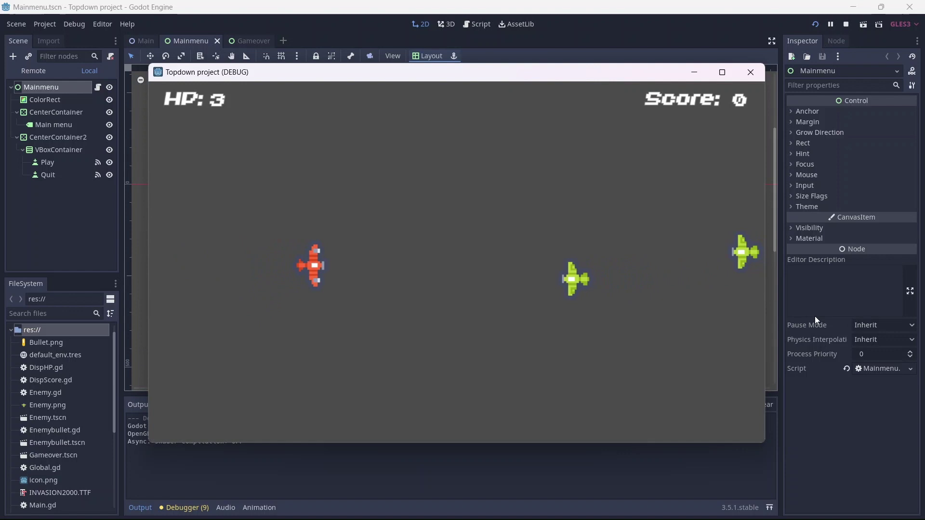
key(space)
key(Down)
key(Down)
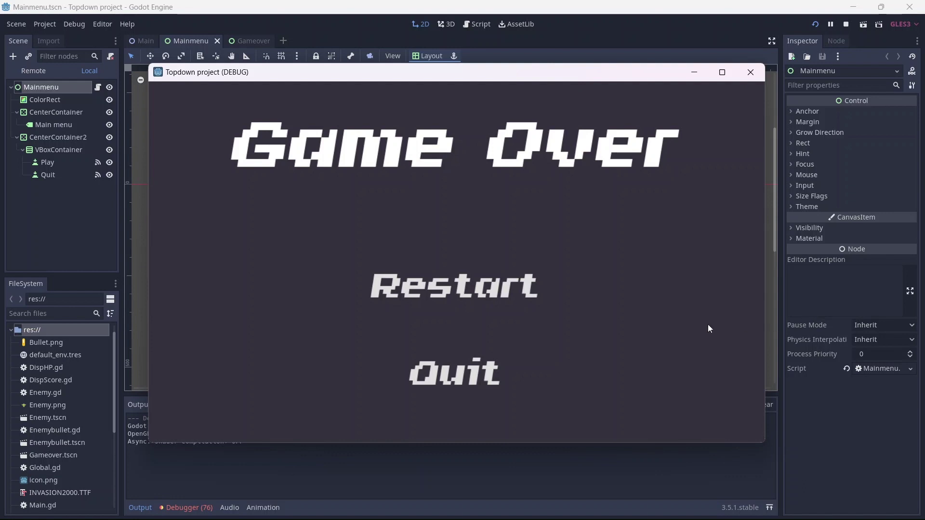
click(502, 291)
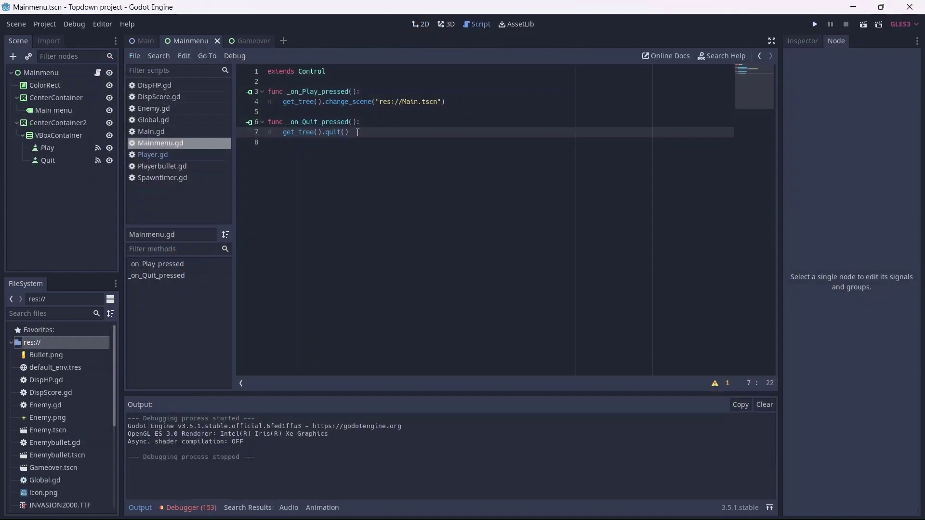
Add 'Global.score = 0' and 'Global.health = 3' after the change_scene line in _on_Play_pressed
click(465, 99)
key(Return)
text(Global.score = )
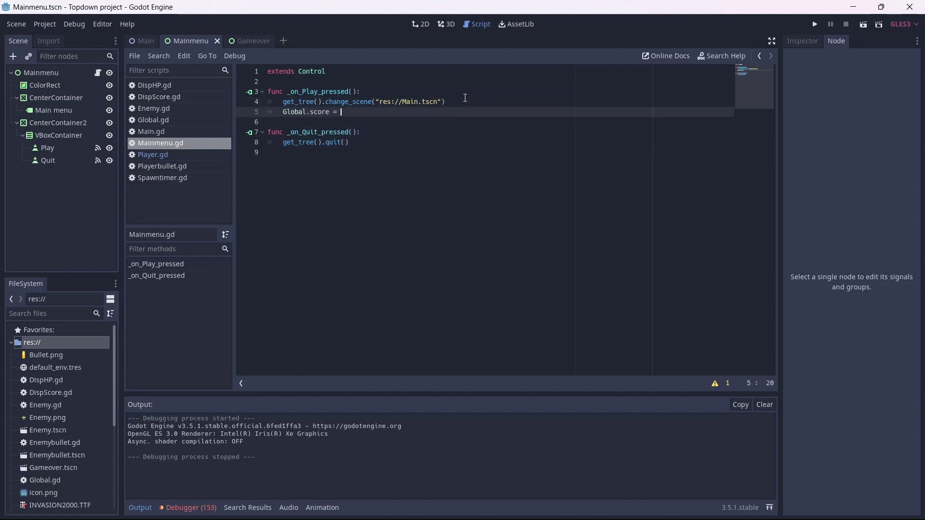
text(0)
key(Return)
text(Global.)
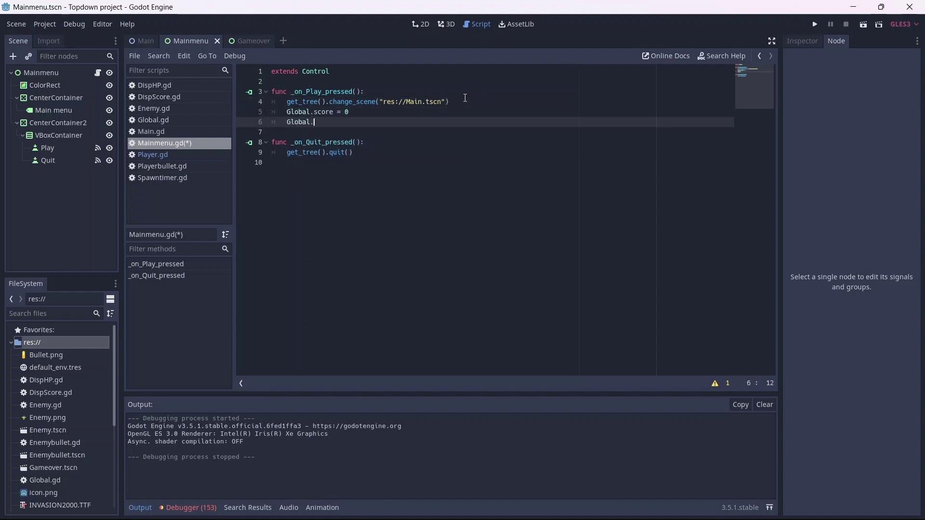
text(health = 3)
Run the project with F5 and restart from Game Over to check HP 3 and Score 0
key(F5)
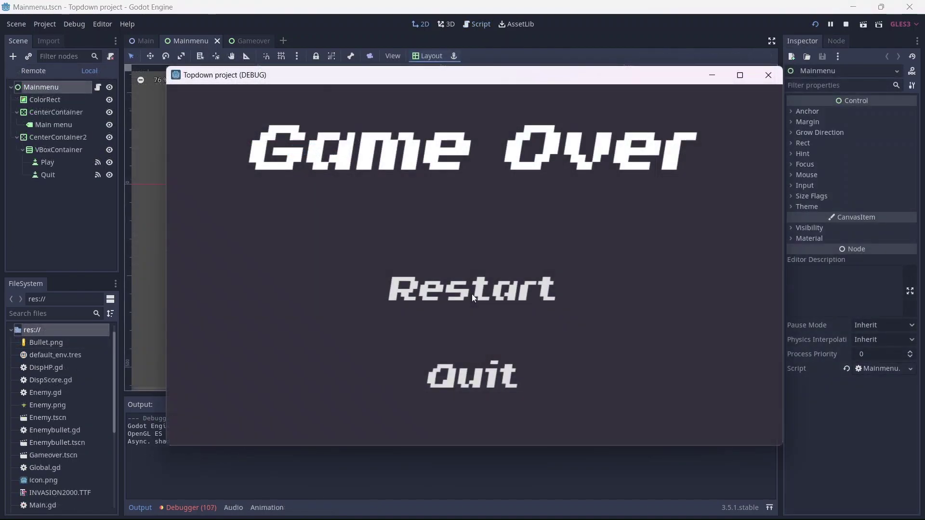
click(483, 290)
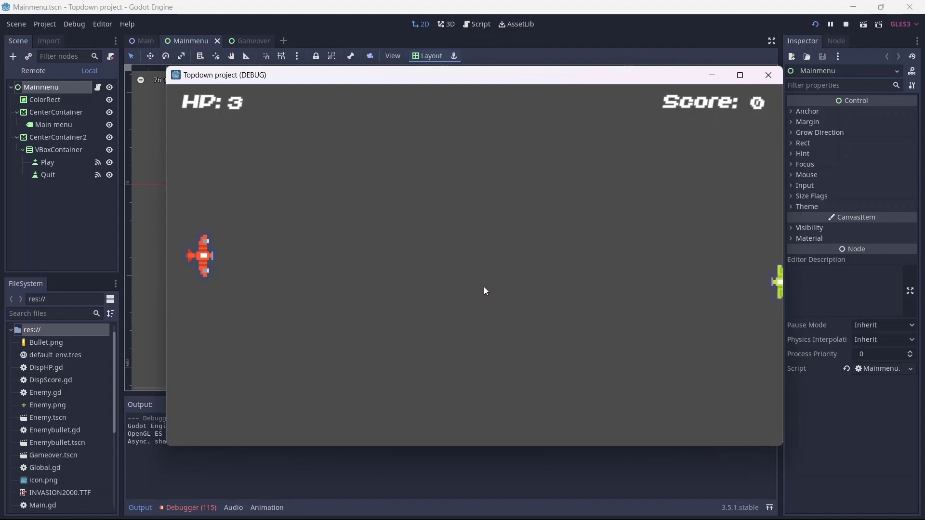